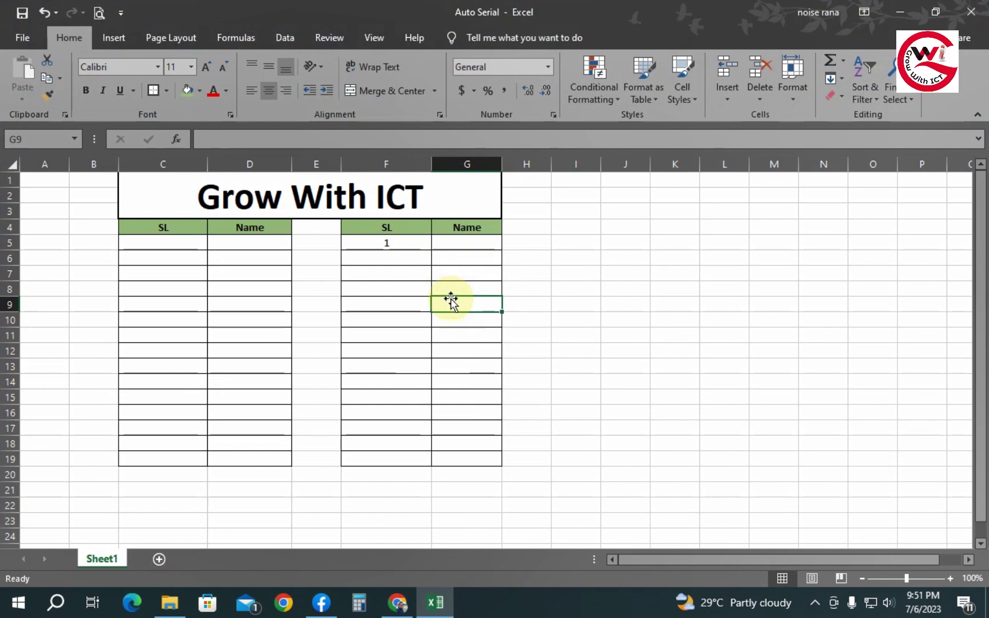
Enter the sample entries fjksd, sdkfjsd and sdfsd in the first Name column, cells D5 to D7
click(243, 243)
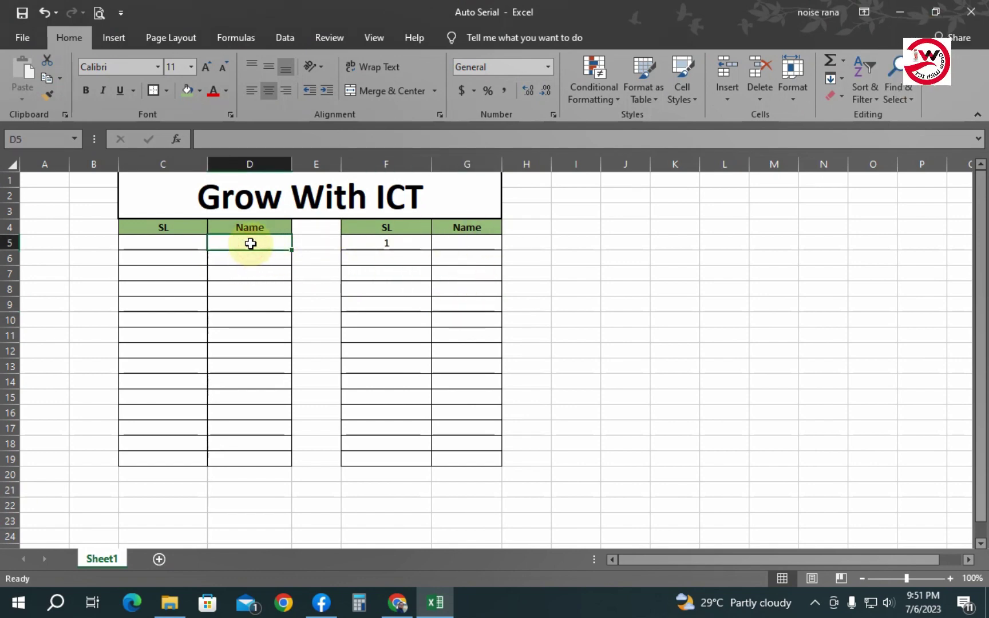
text(fjsd)
key(Return)
text(sdkfjsd)
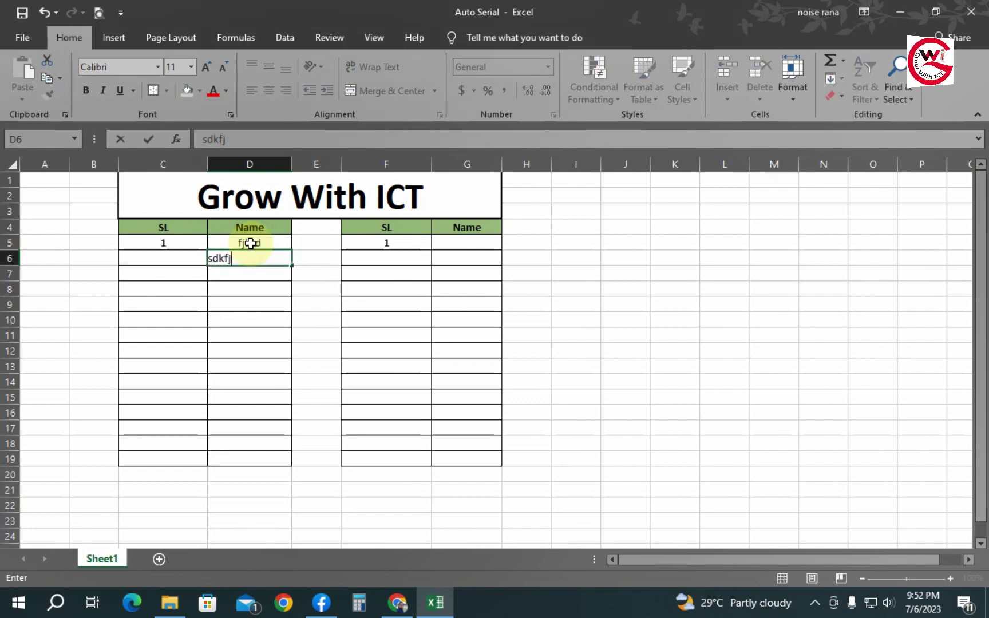
key(Return)
text(sdfsd)
key(Return)
Enter sdjfksd in cell D10, leaving the two rows above it blank
key(Return)
key(Return)
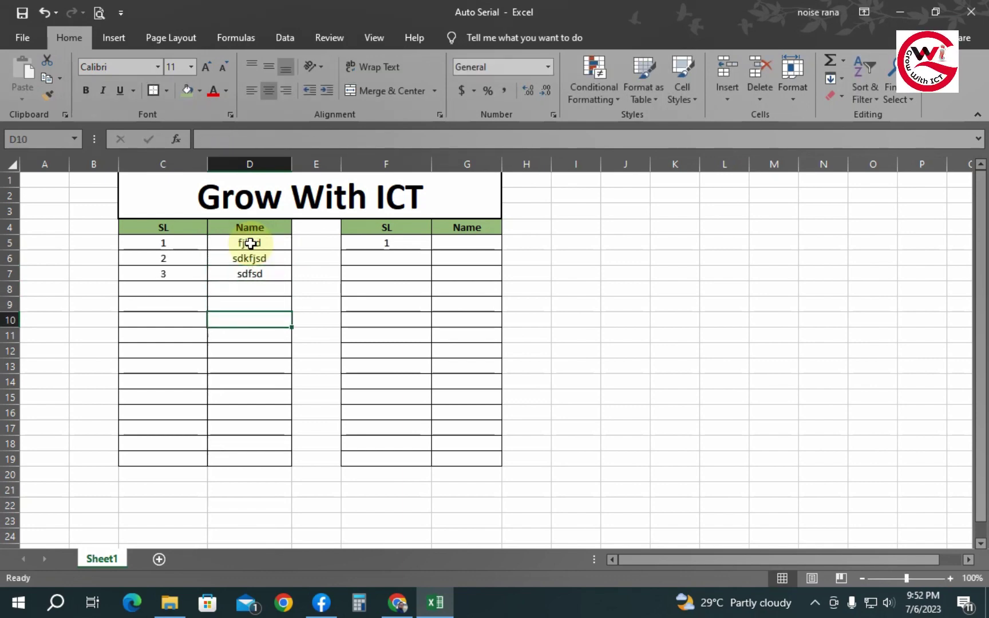
key(Up)
key(Up)
key(Down)
key(Down)
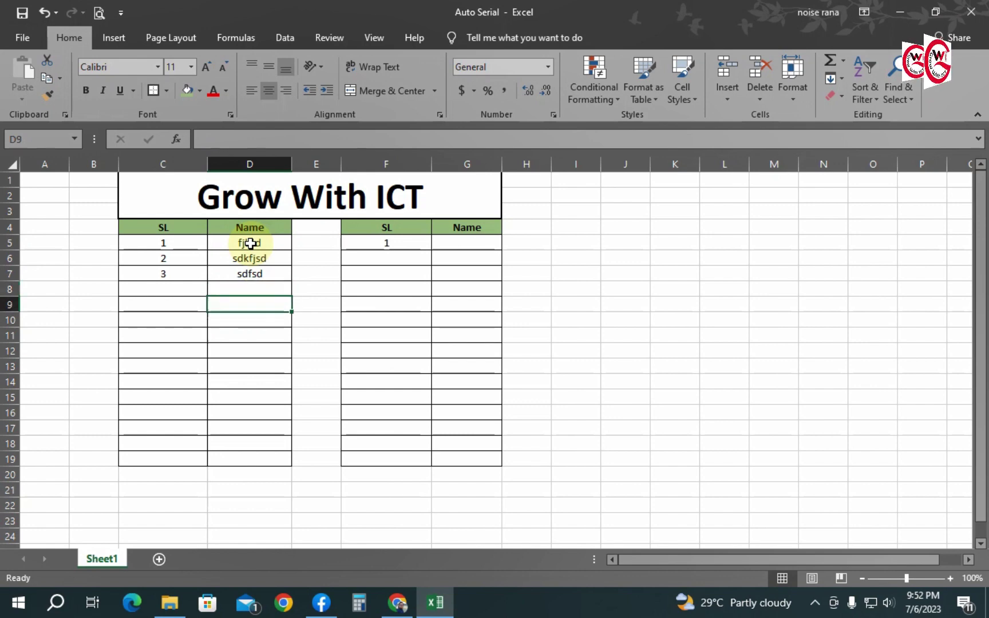
text(sdjfksd)
key(Return)
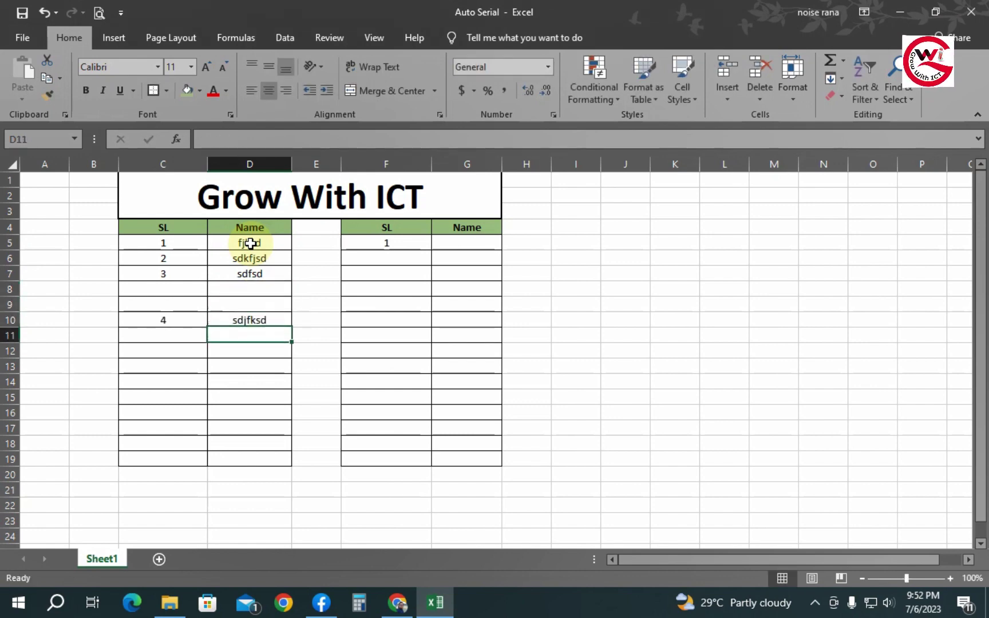
Enter the sample entries jfklds, sdjfklsd and sdfskdfjs in the second Name column, cells G5 to G7
key(Up)
key(Left)
key(Right)
key(Right)
key(Right)
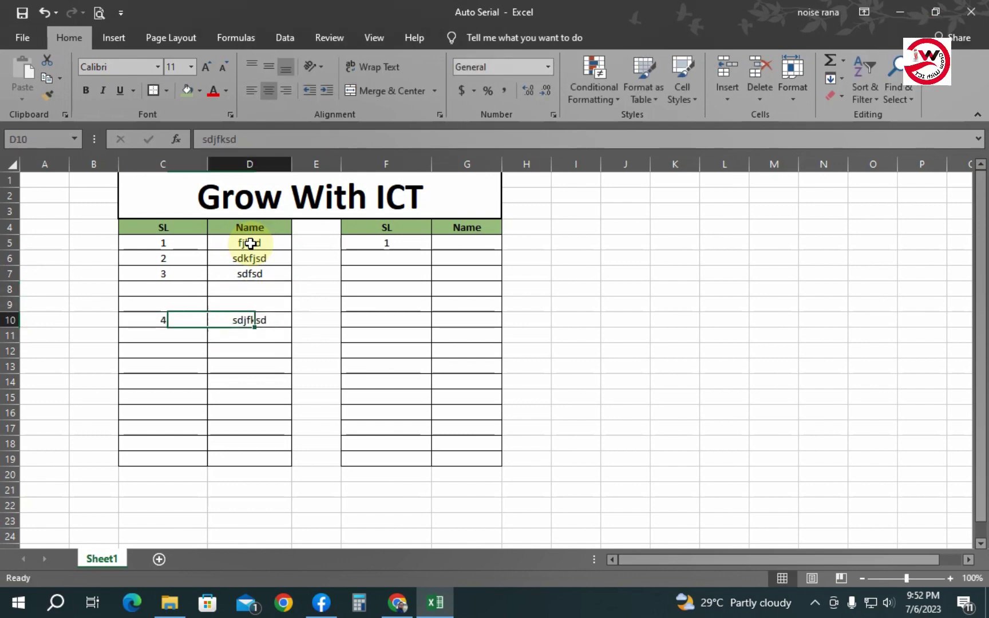
key(Right)
key(Up)
key(Up)
key(Up)
key(Up)
key(Up)
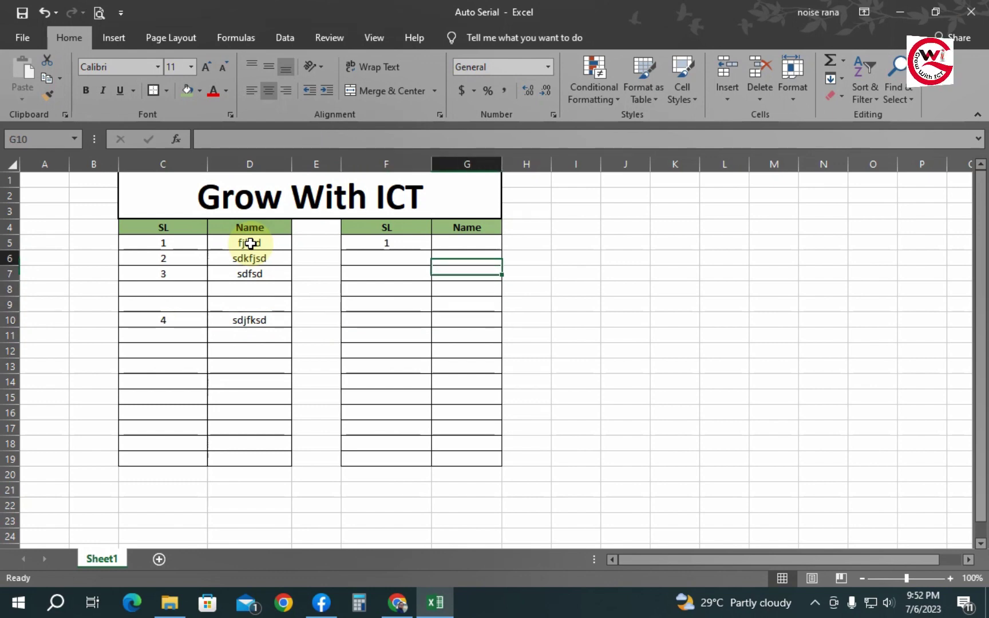
text(jfklds)
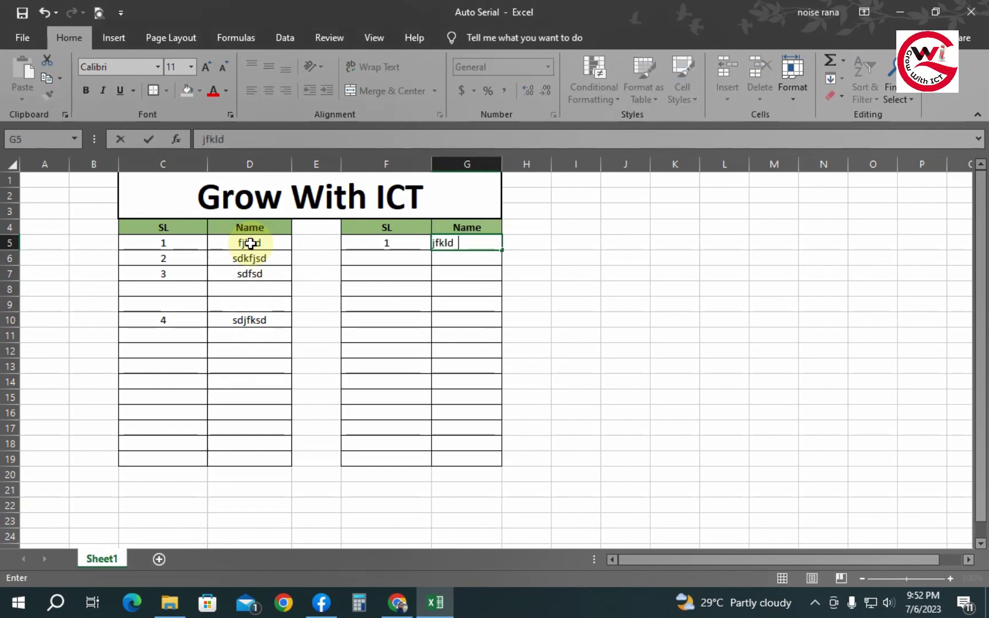
key(Return)
text(sdjfklsd)
key(Return)
text(sdfskdfjs)
key(Return)
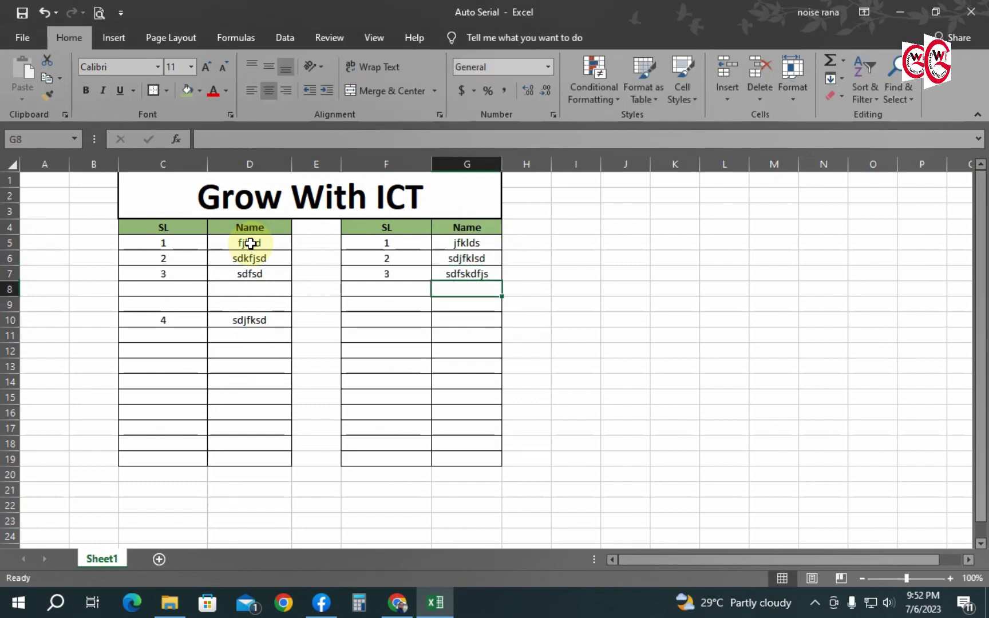
Enter sdkfsd in G8 and kjfksd in G10, leaving G9 blank
text(sdkfsd)
key(Return)
key(Return)
text(kjfksd)
key(Return)
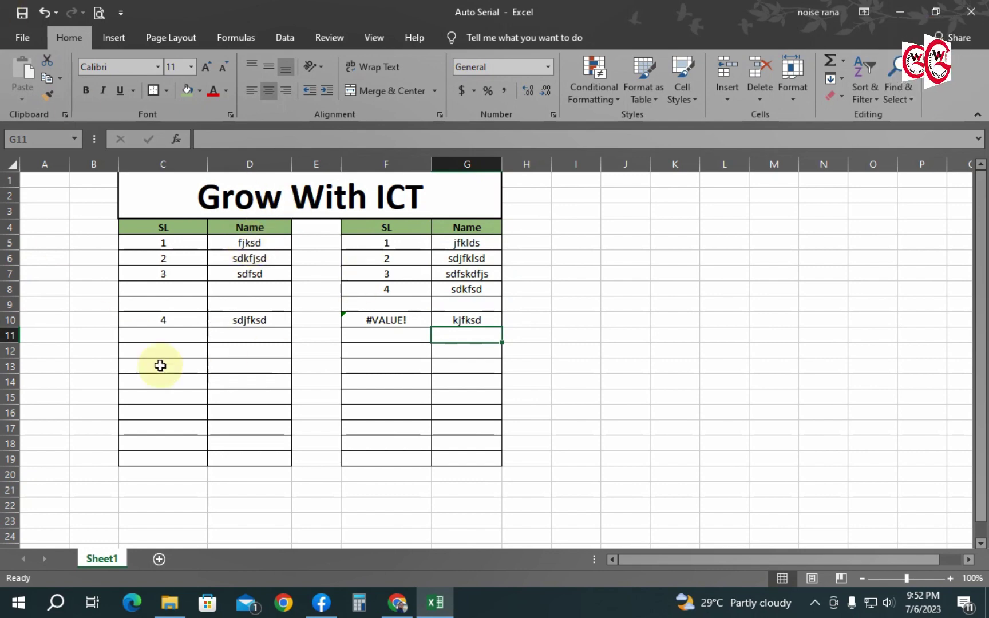
Clear the contents of F5:G10 and enter 1 as the first serial number in F5
drag(407, 244, 475, 318)
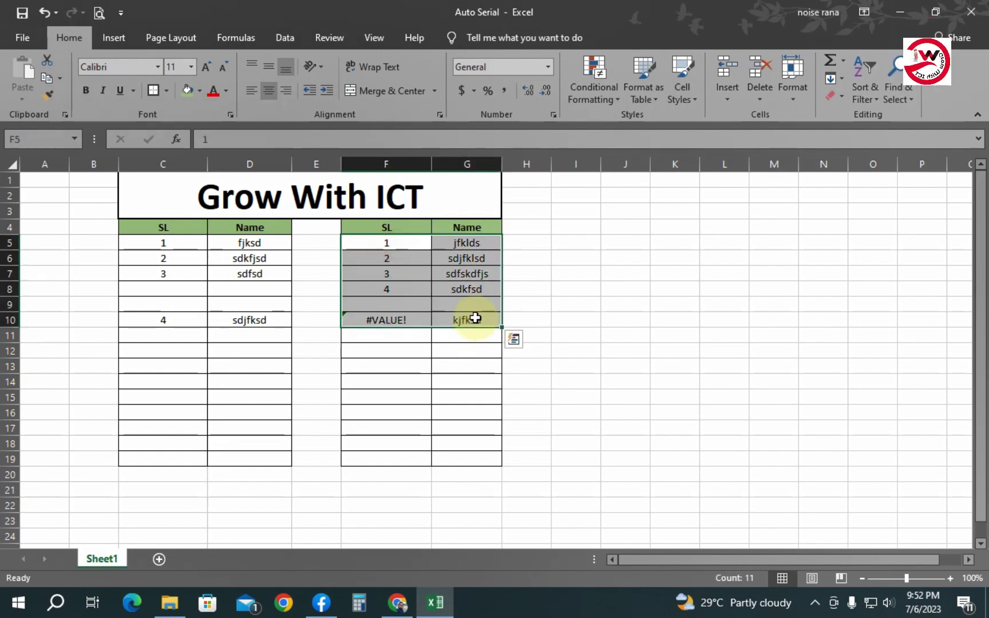
key(Delete)
click(404, 246)
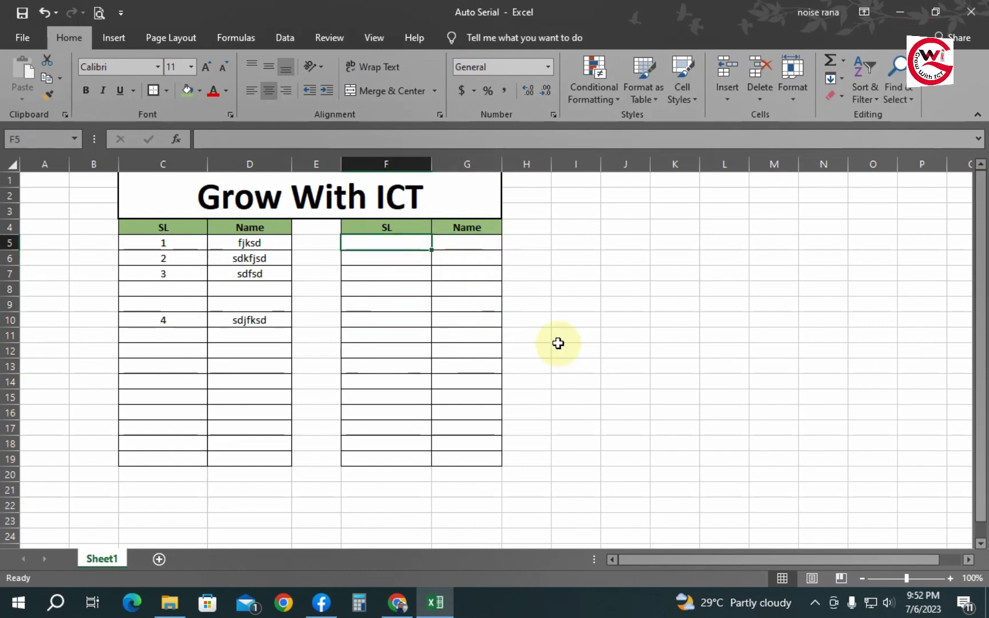
text(1)
key(Return)
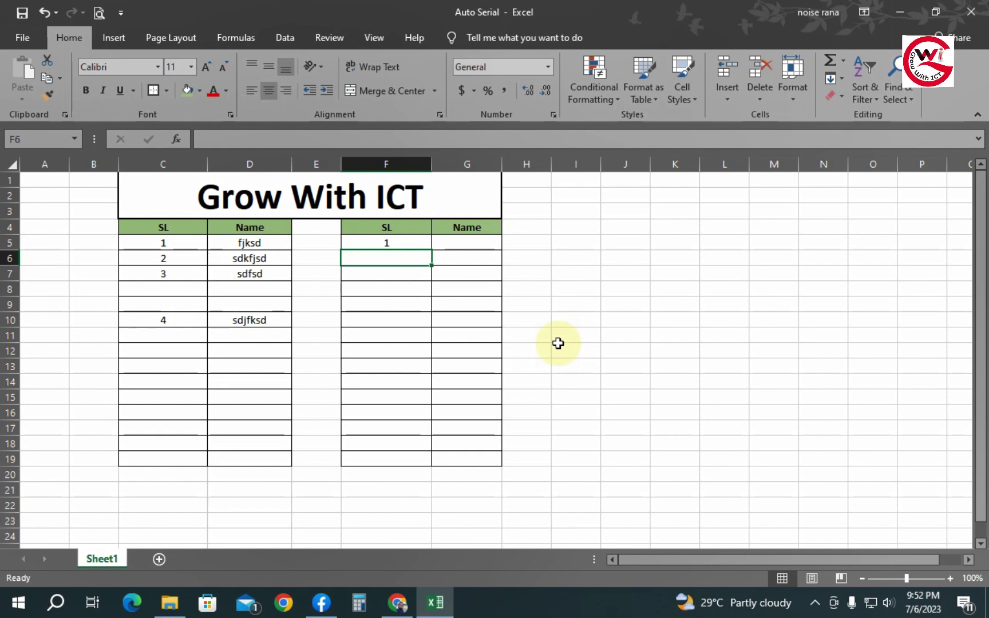
Start an IF formula in F6 with ISBLANK(G6) as its logical test
text(=)
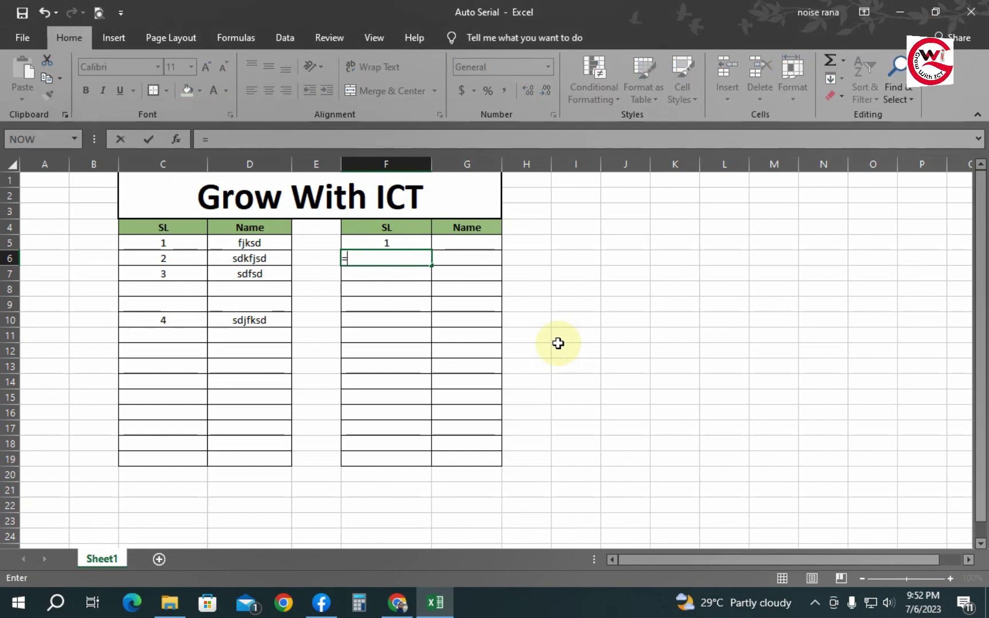
text(if)
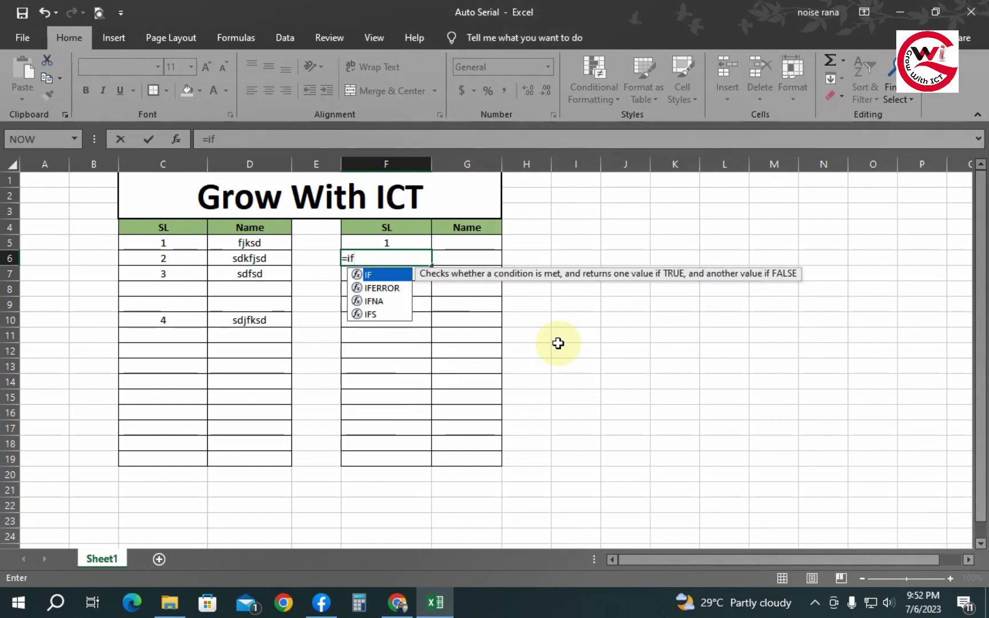
key(Tab)
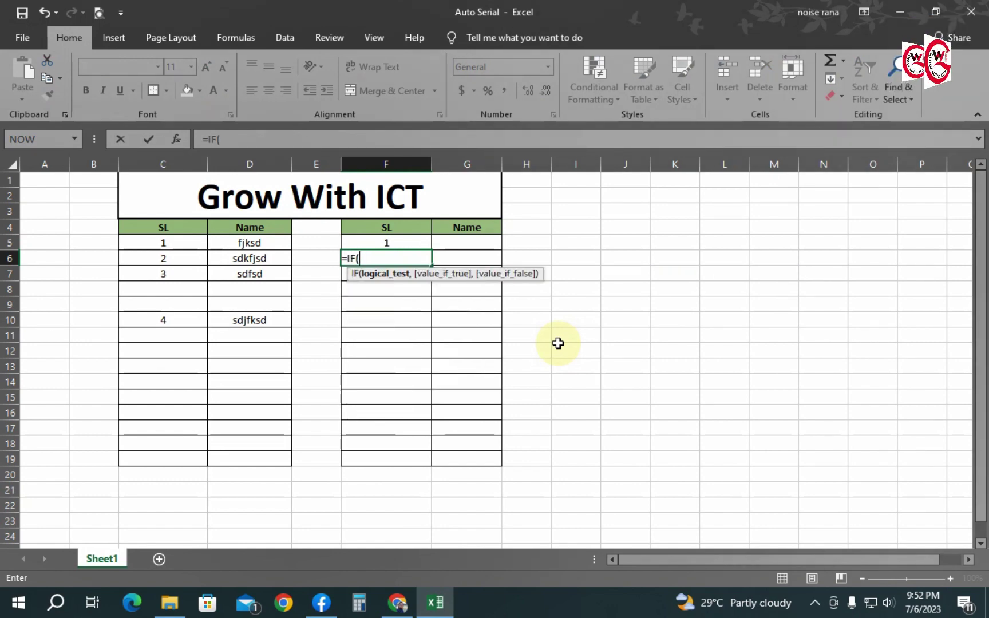
text(is)
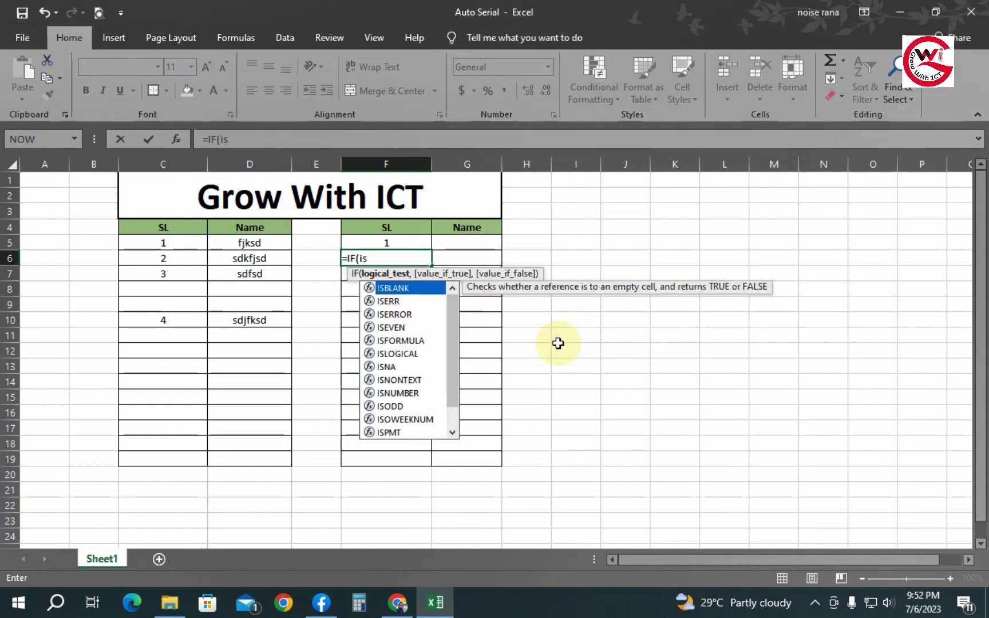
key(Tab)
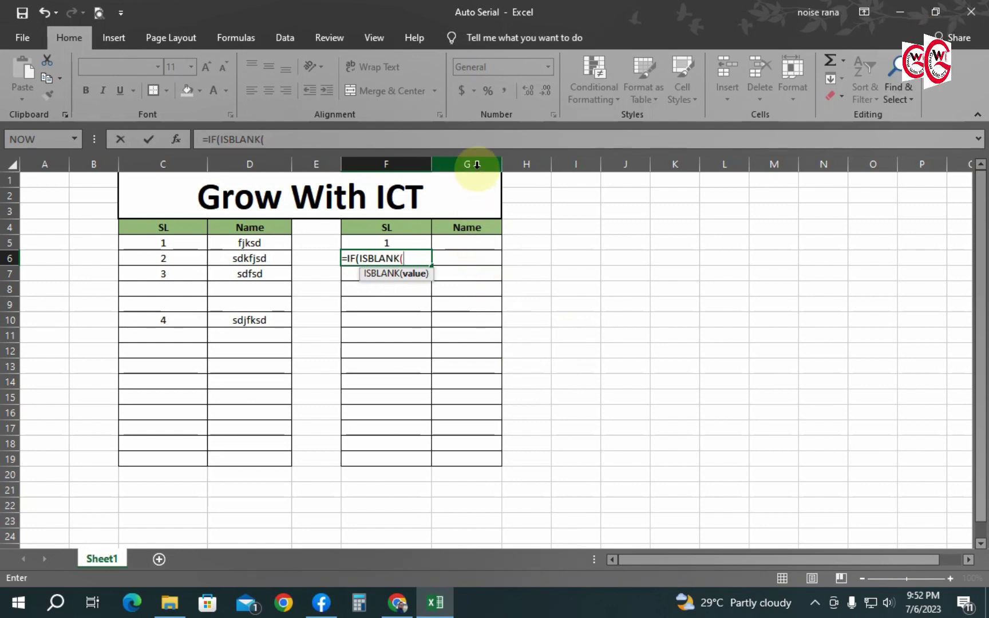
click(467, 256)
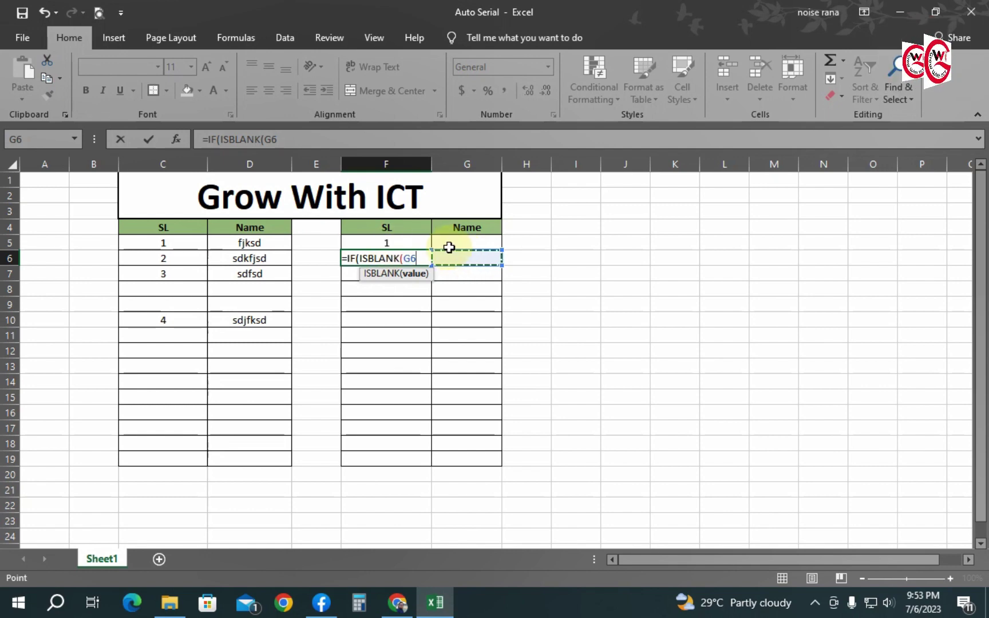
text())
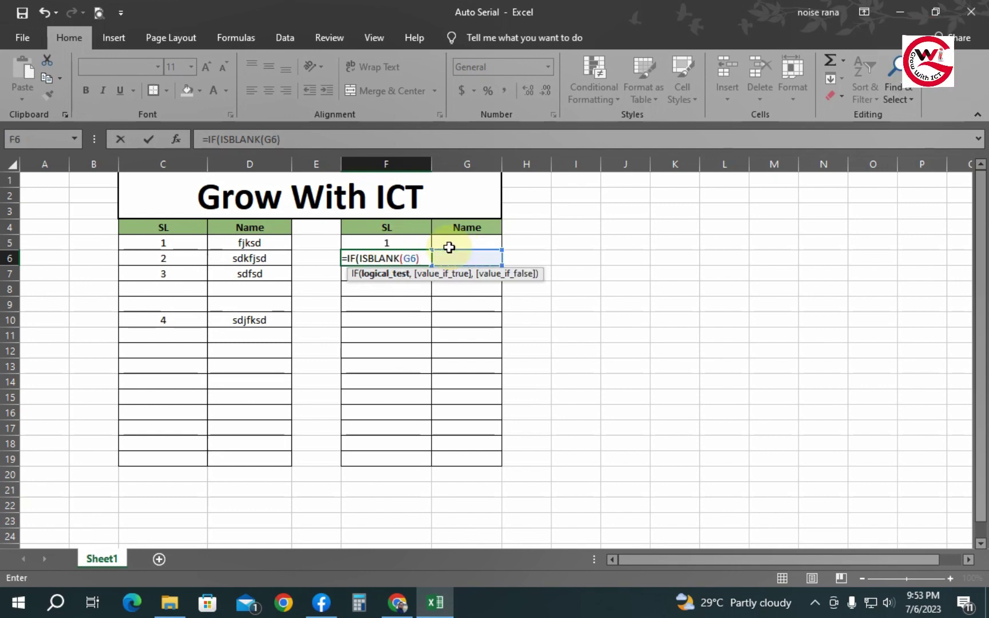
Complete the F6 formula with an empty string if true and F5+1 if false, and fill it down to F19
text(,)
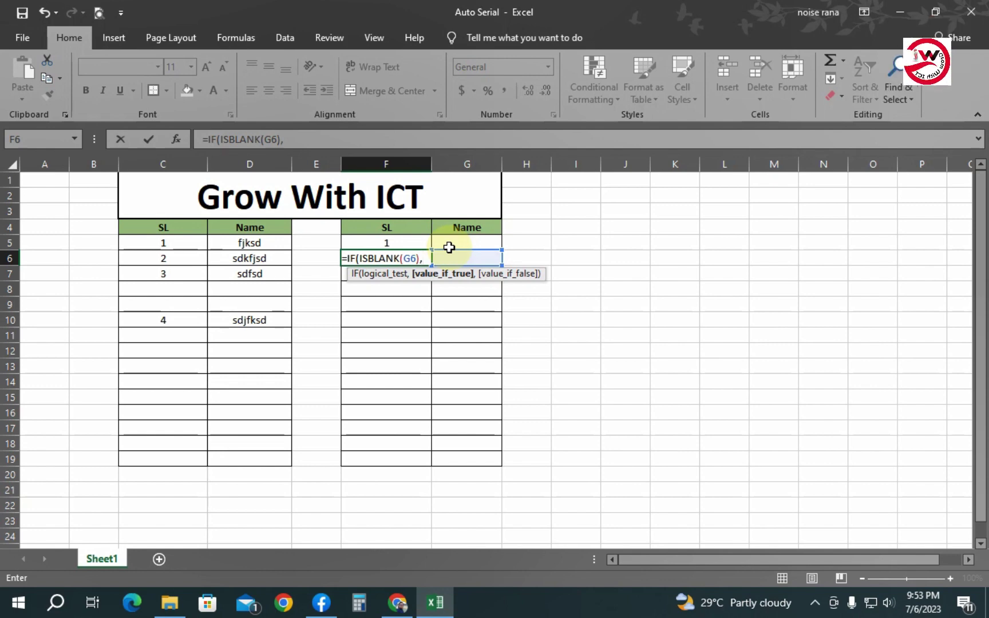
text(")
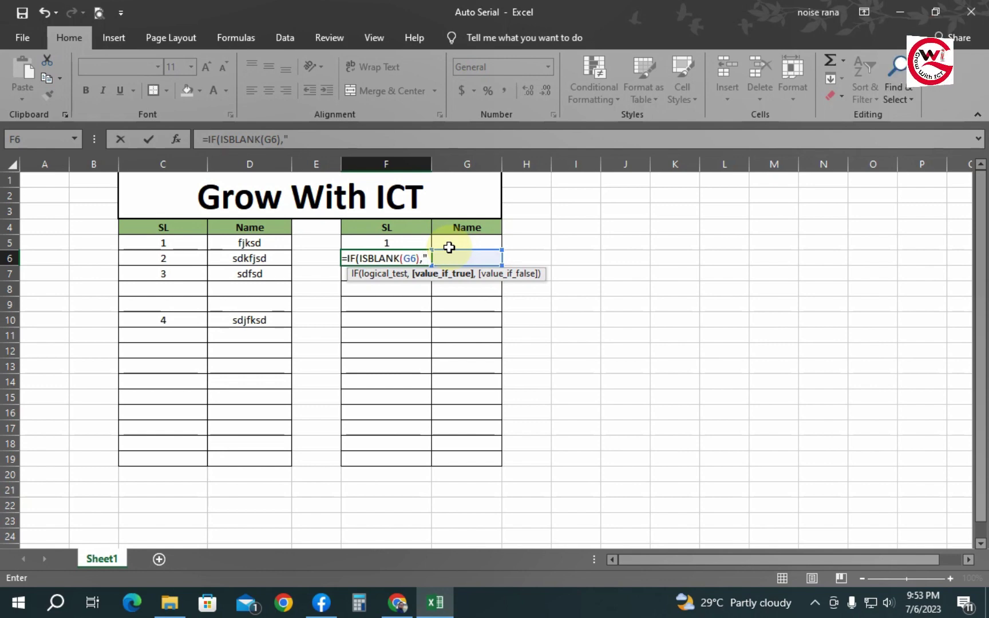
text(")
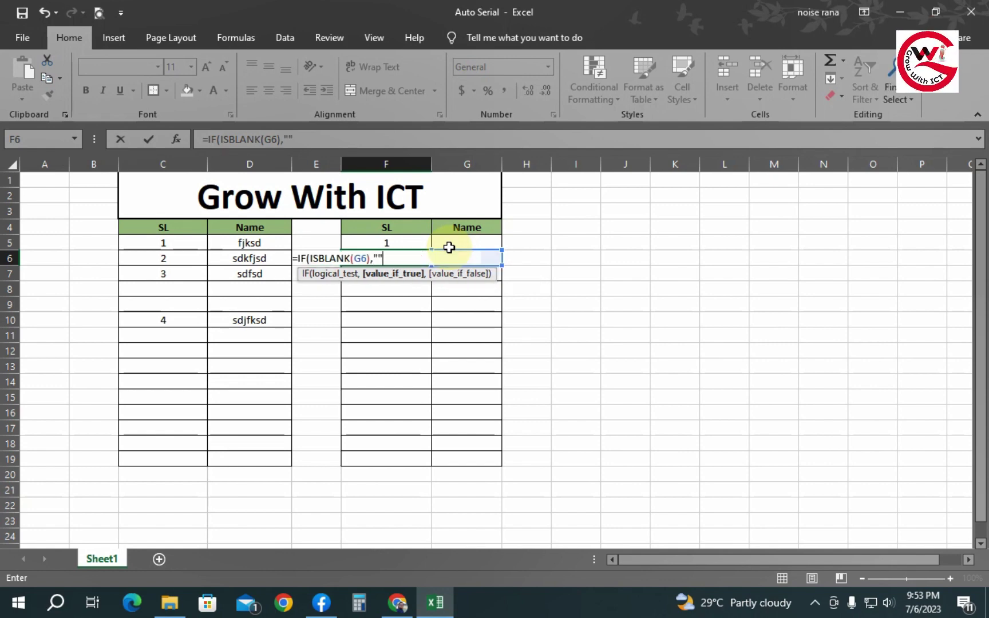
text(,)
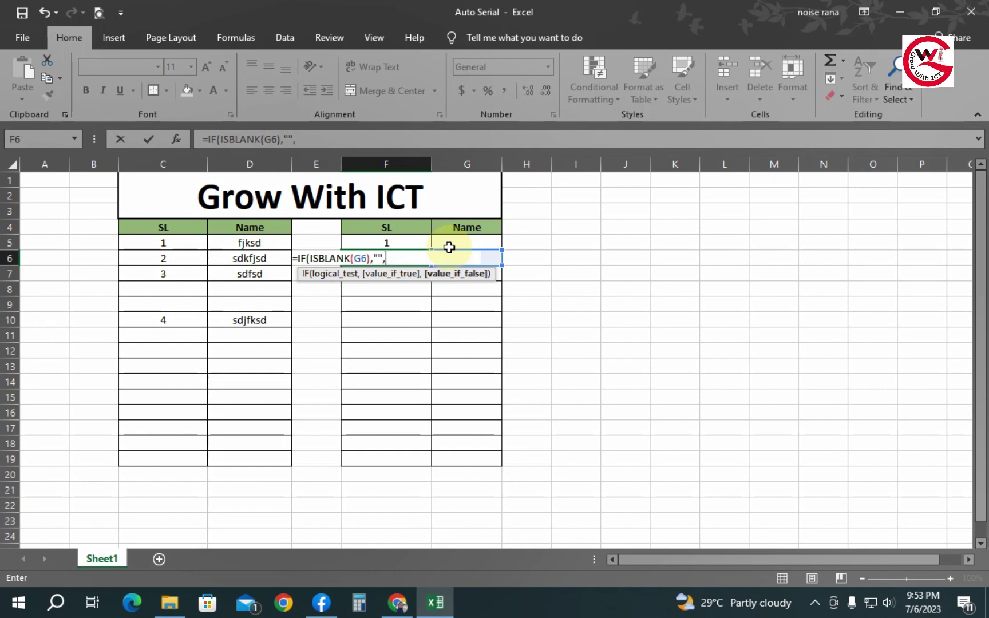
click(389, 242)
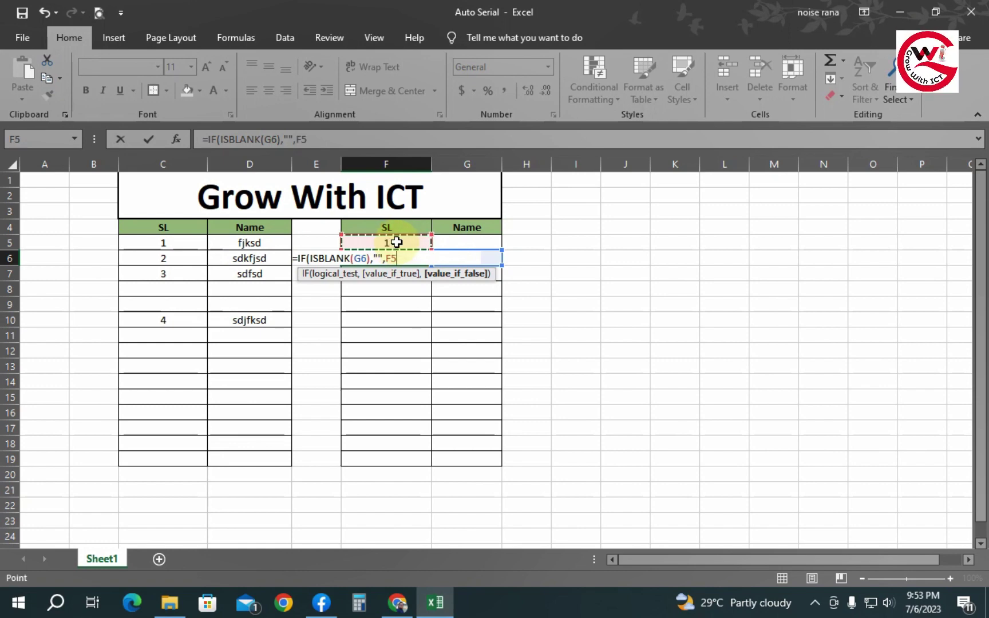
text(+1)
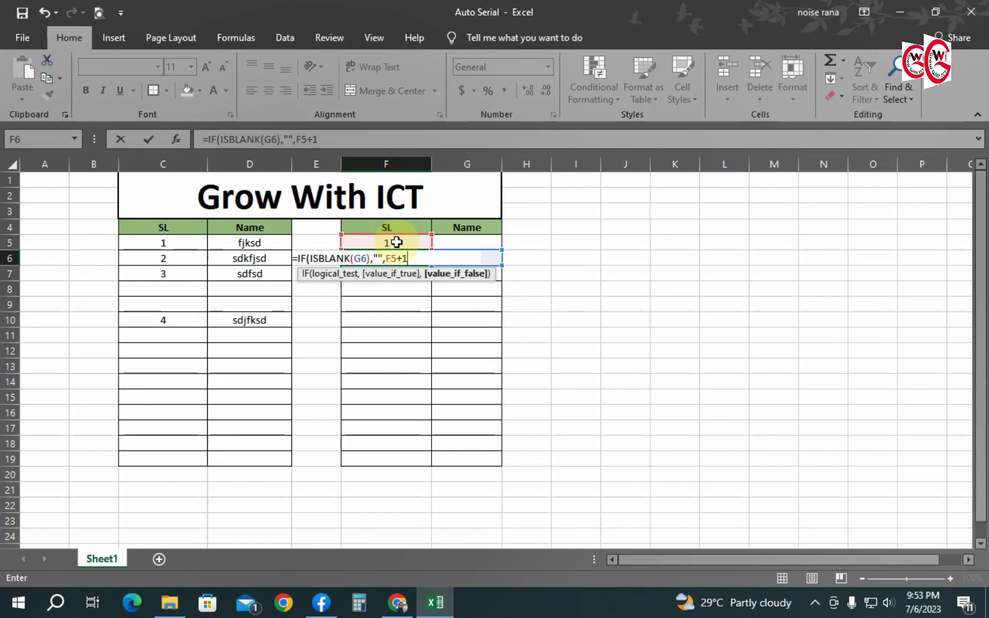
text())
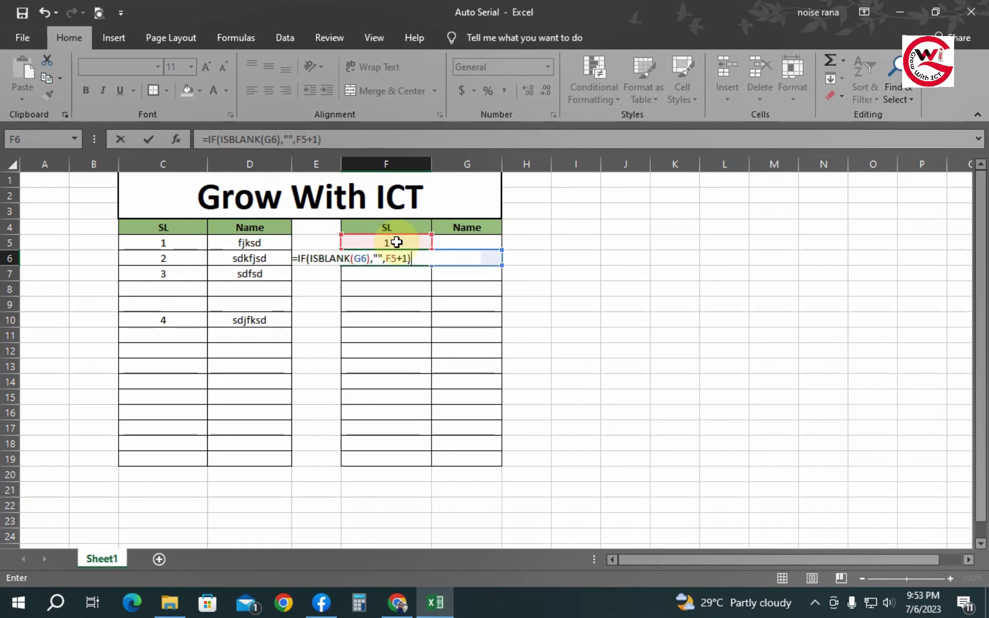
key(Return)
key(Up)
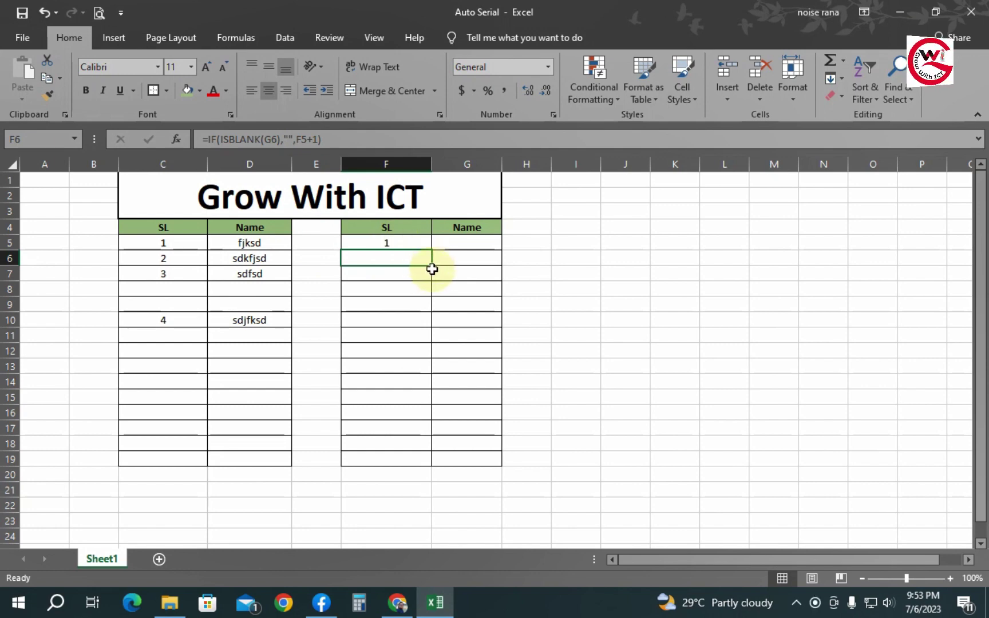
drag(430, 266, 420, 464)
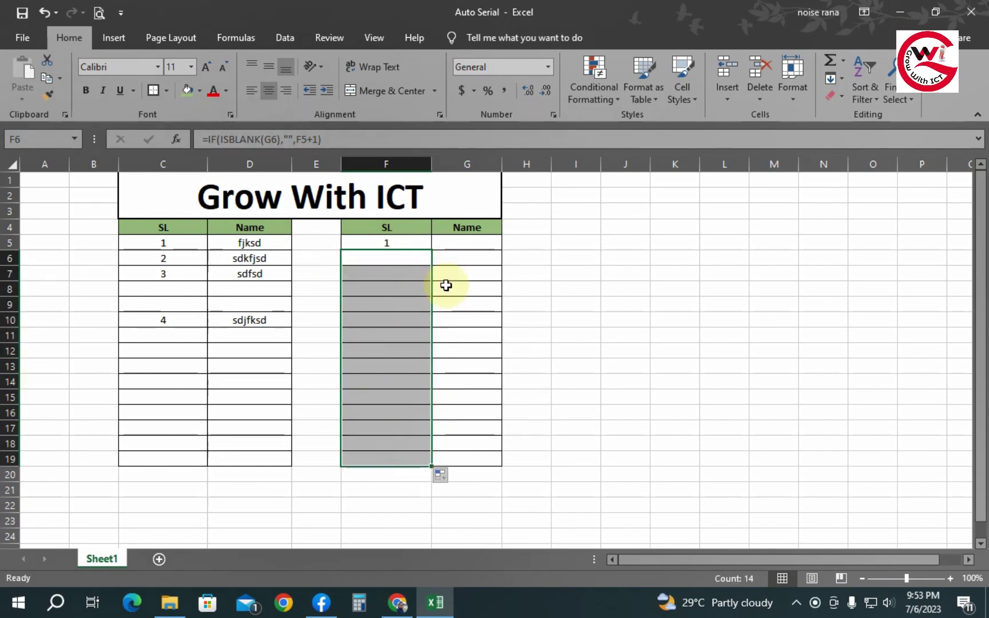
Fill G5 to G9 with the sample entries fklsdjf, skdfklsd, sdkfjlksdf, sdkjfskdl and ksdjfklsd
click(452, 248)
text(fklsdjf)
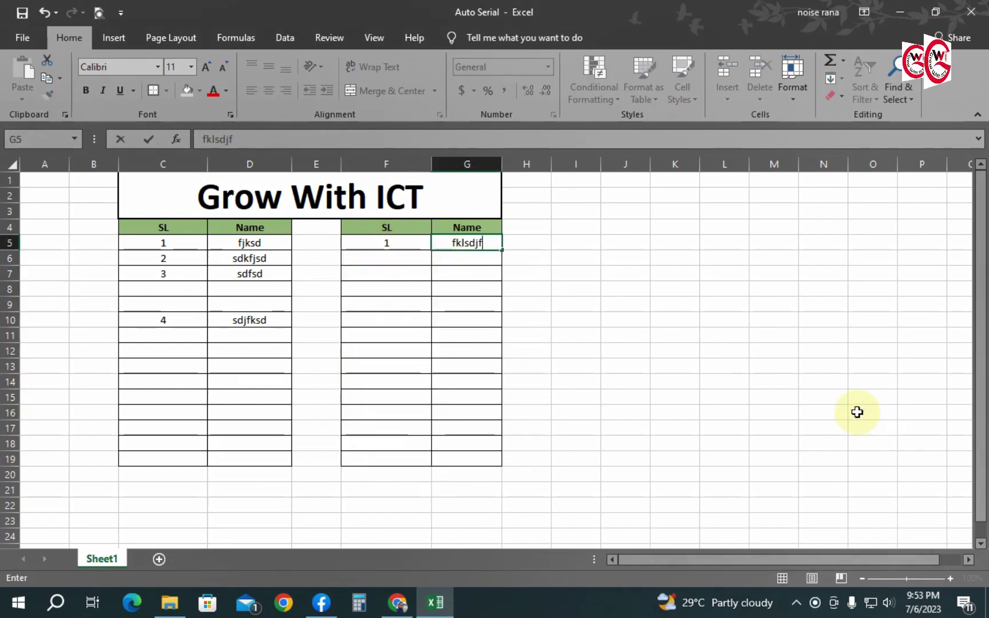
key(Return)
text(skdfklsd)
key(Return)
text(sdkfjlksdf)
key(Return)
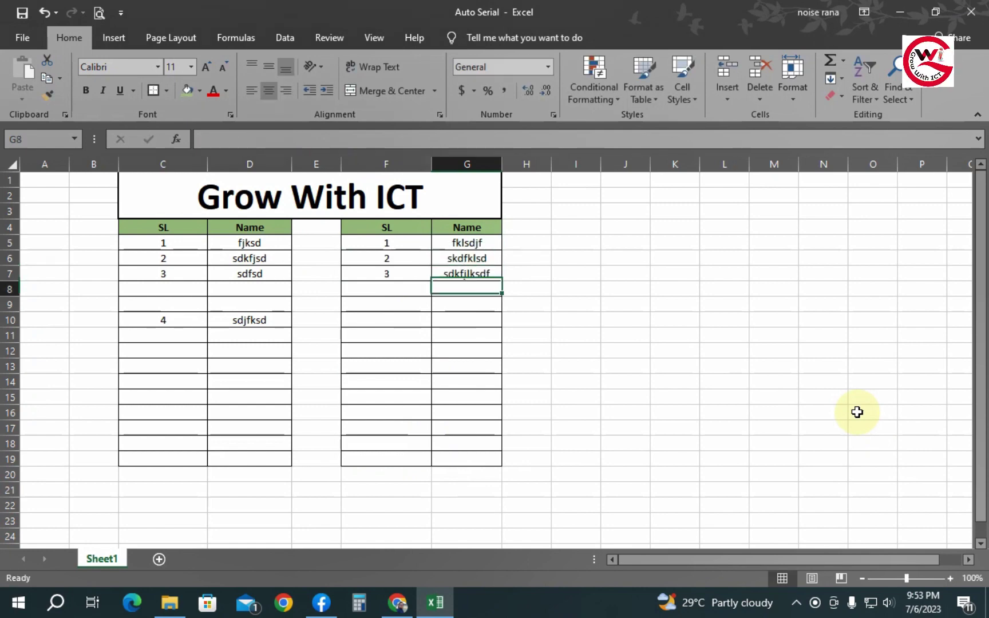
text(sdkjfskdl)
key(Return)
text(ksdjfklsd)
key(Return)
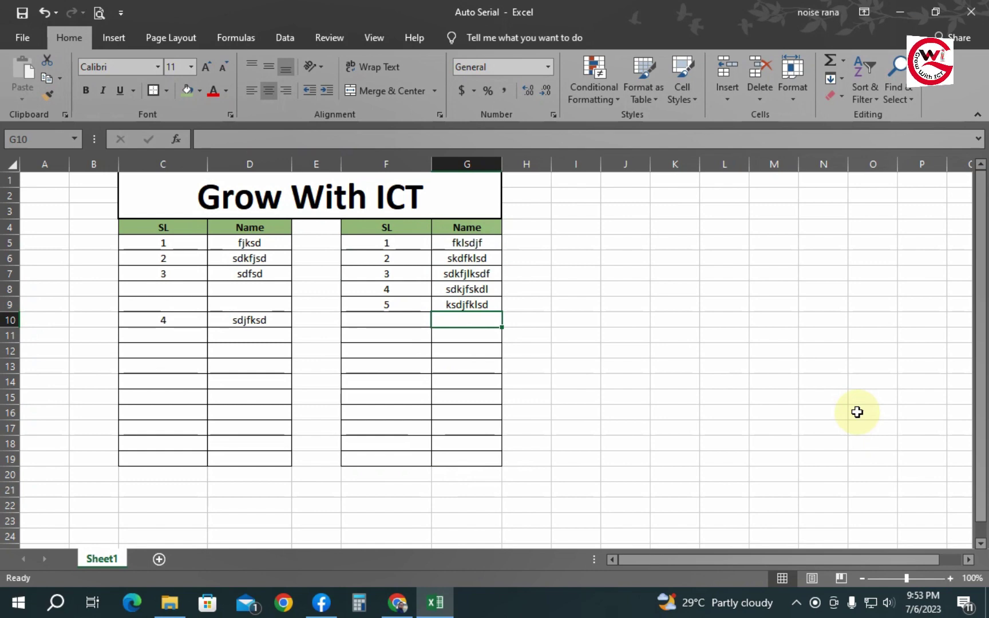
Leave G10 blank and enter ksdjfsd, sdkjfskdl and sddjfklsd in G11 to G13
key(Return)
text(ksdjfsd)
key(Return)
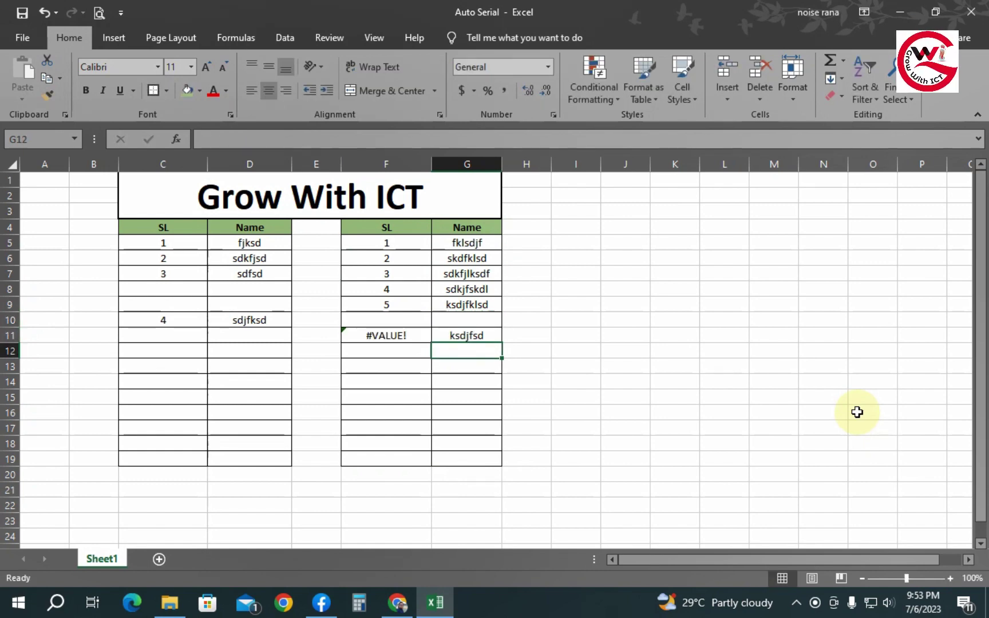
text(sdkjfskdl)
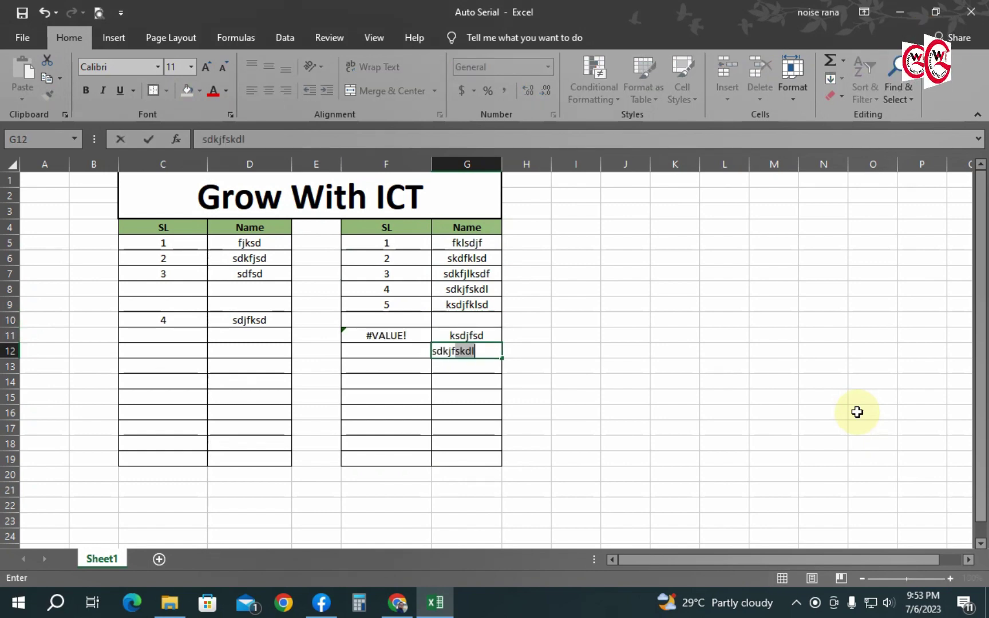
key(Return)
text(sddjfklsd)
key(Return)
key(Return)
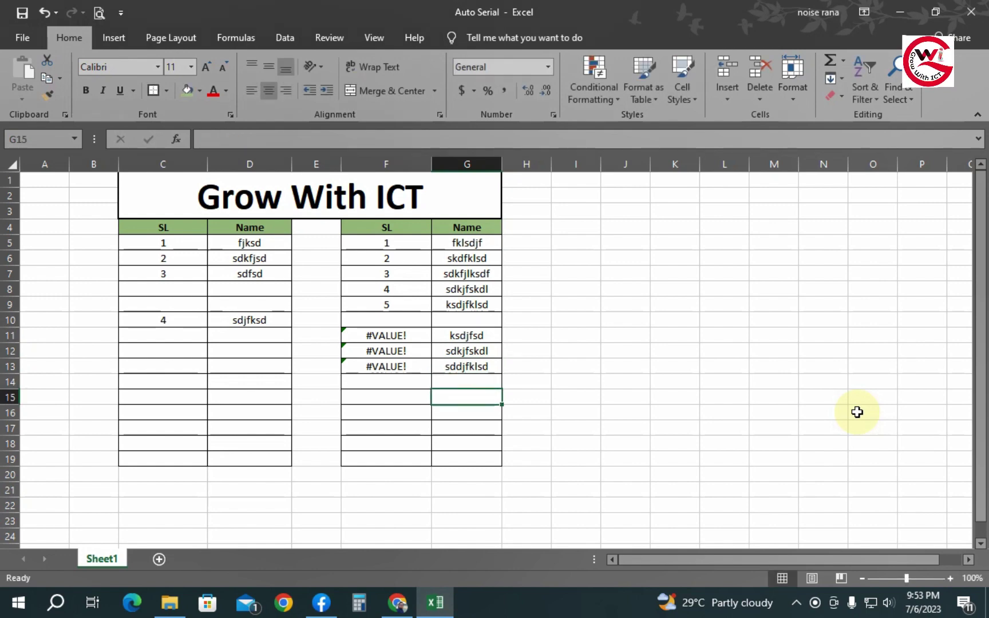
Clear the existing formulas and names from C5:D10 in the first table
click(476, 291)
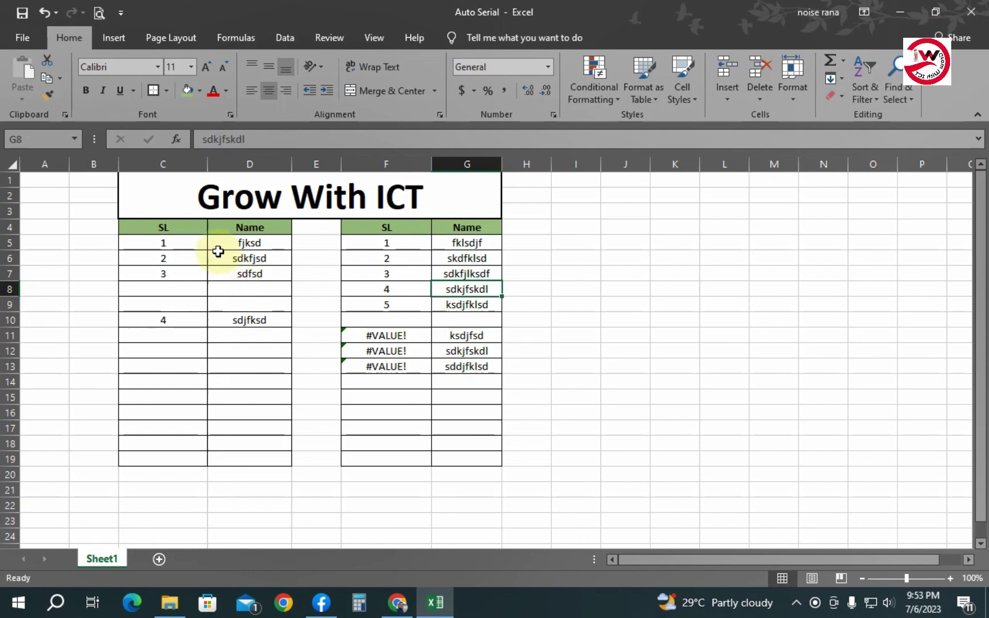
drag(183, 246, 234, 320)
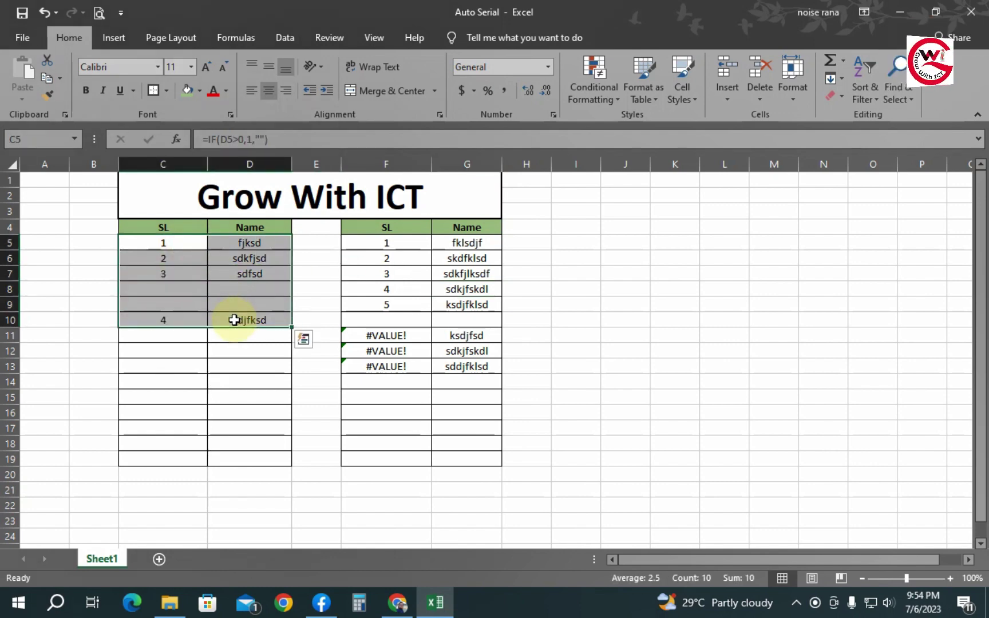
key(Delete)
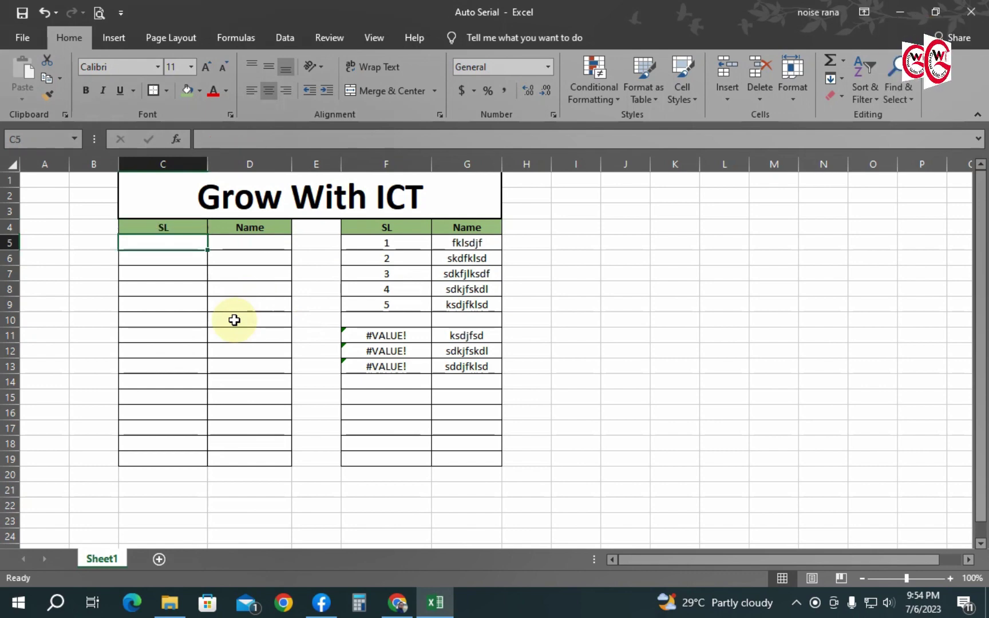
Enter the formula =IF(D5>0,1,"") in C5
text(=)
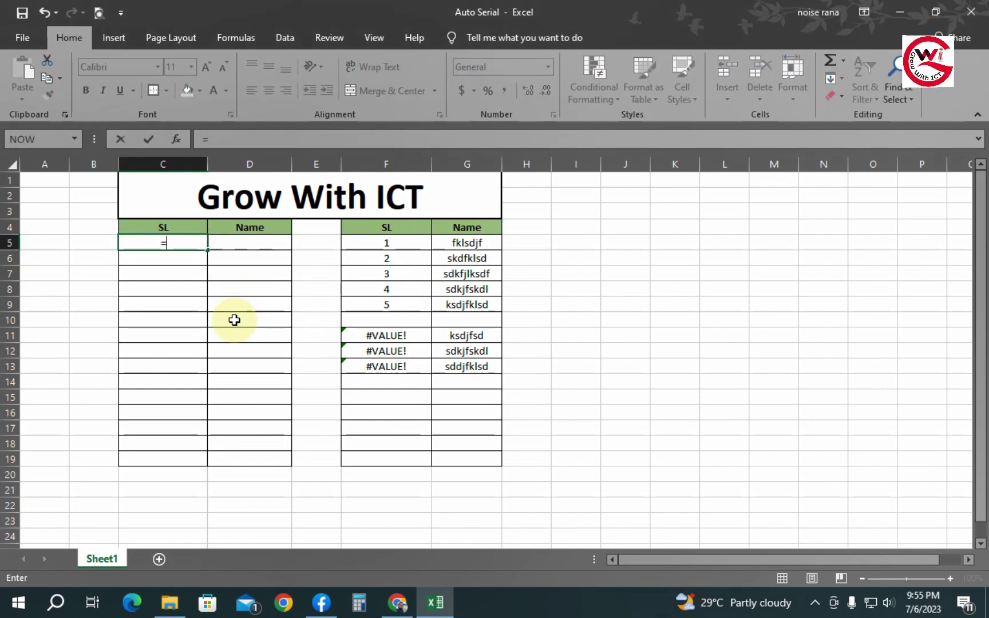
text(if)
key(Tab)
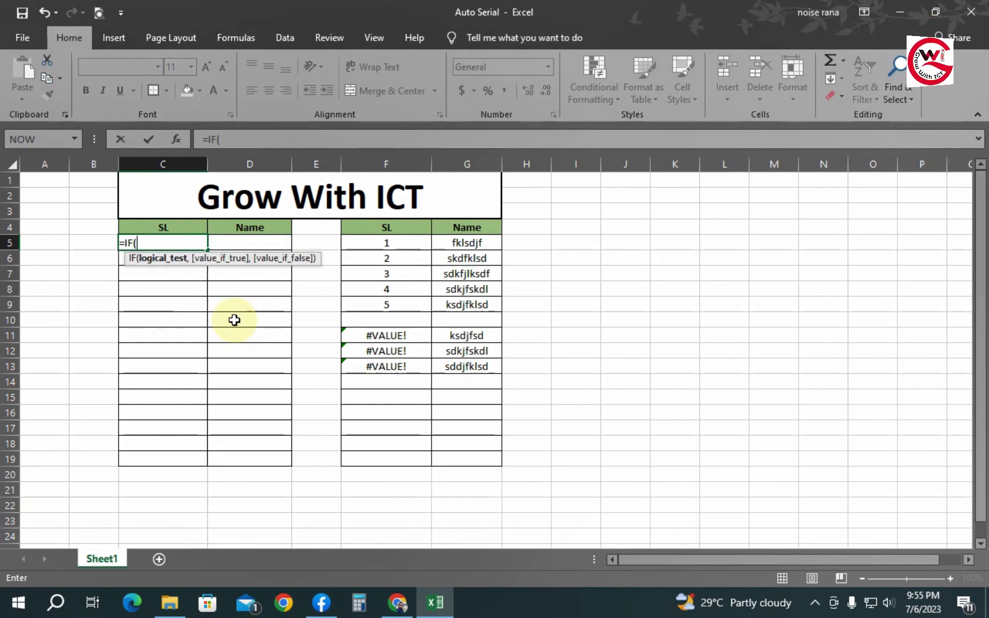
key(Right)
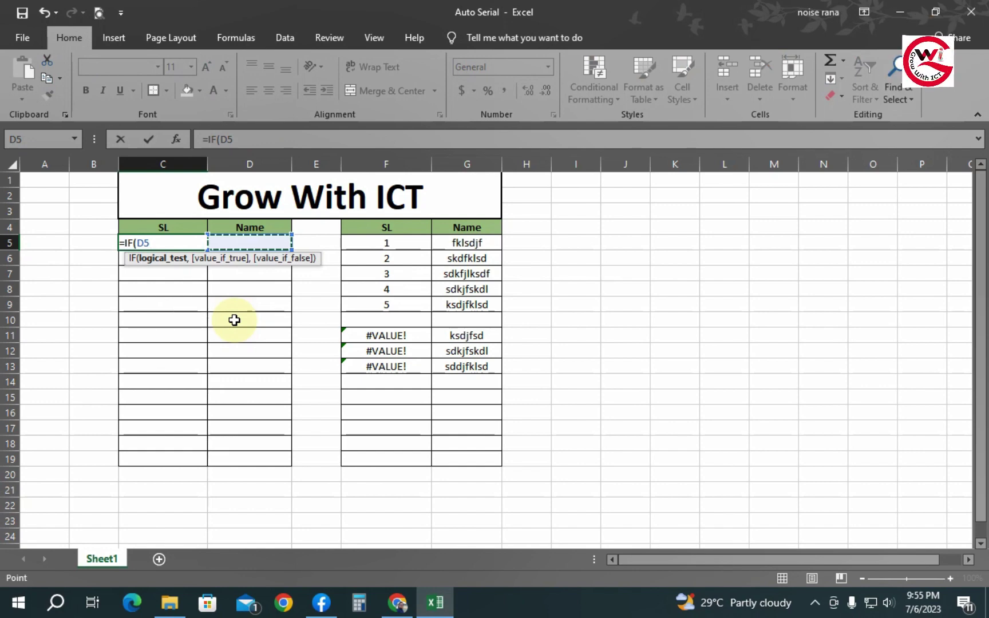
text(>0)
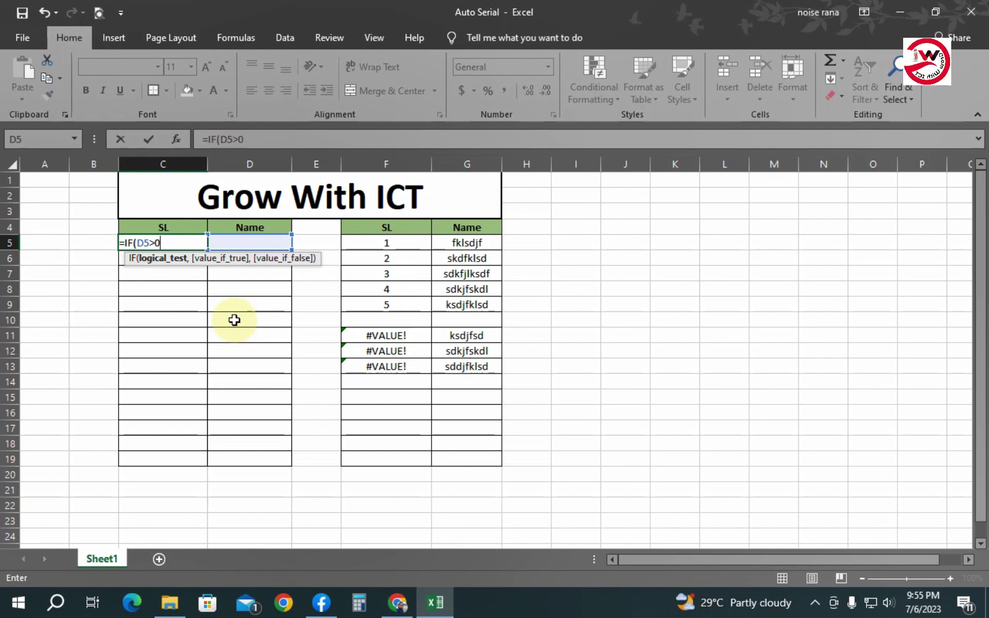
text(,)
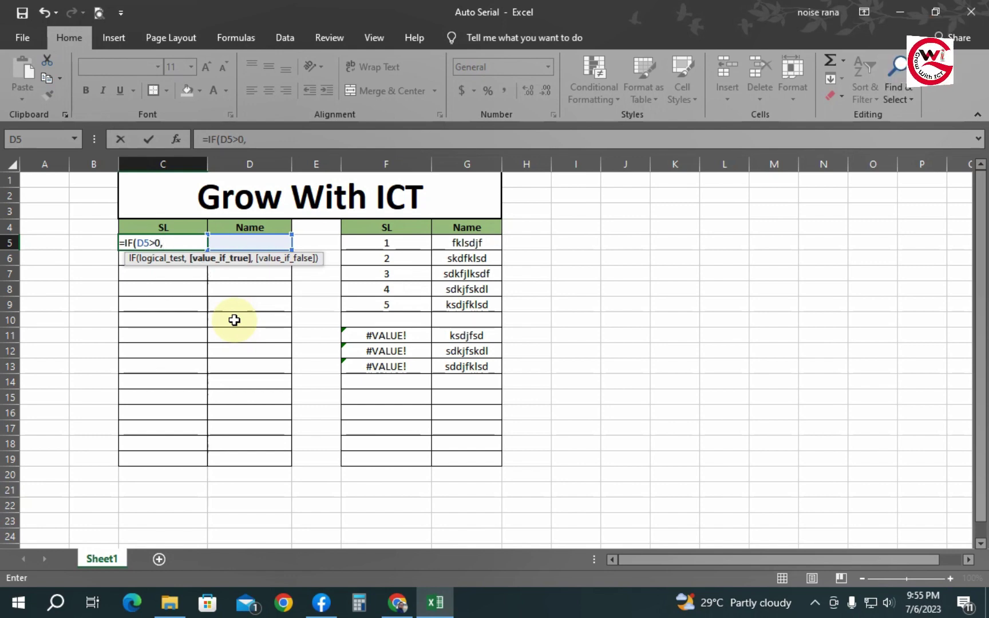
text(1,")
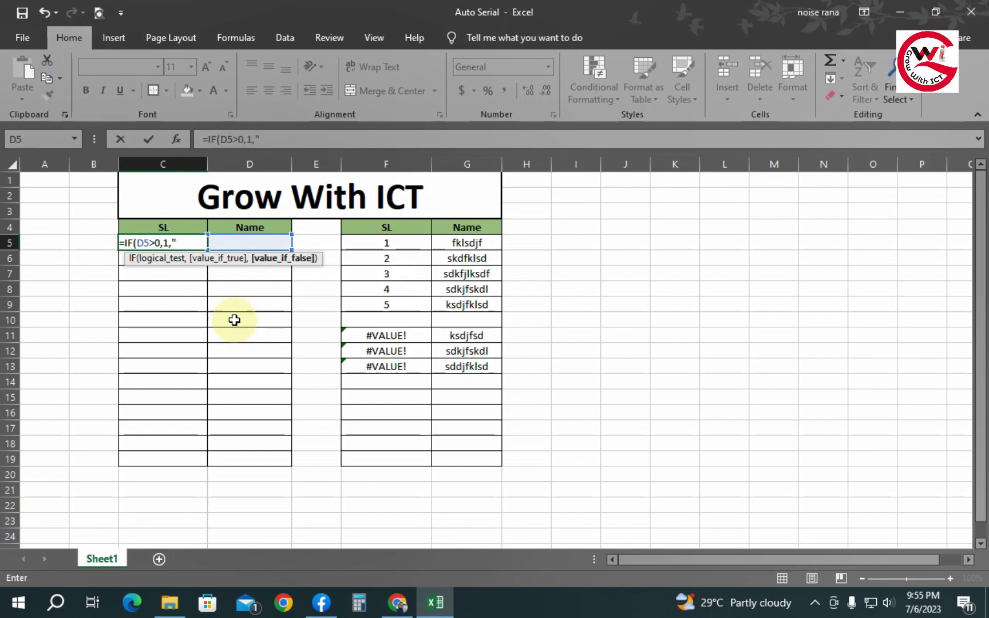
text(")
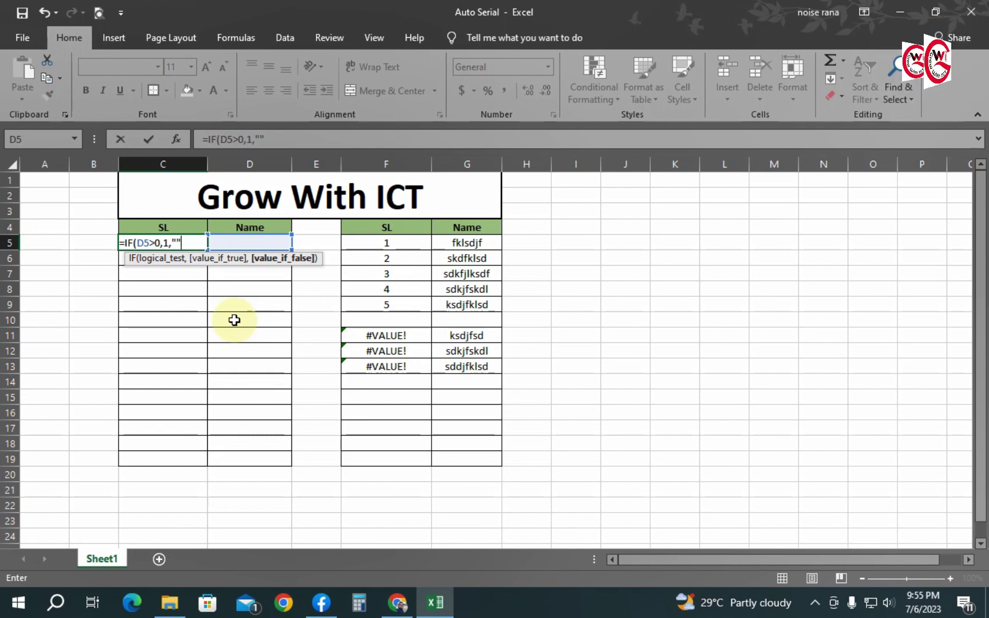
text())
key(Return)
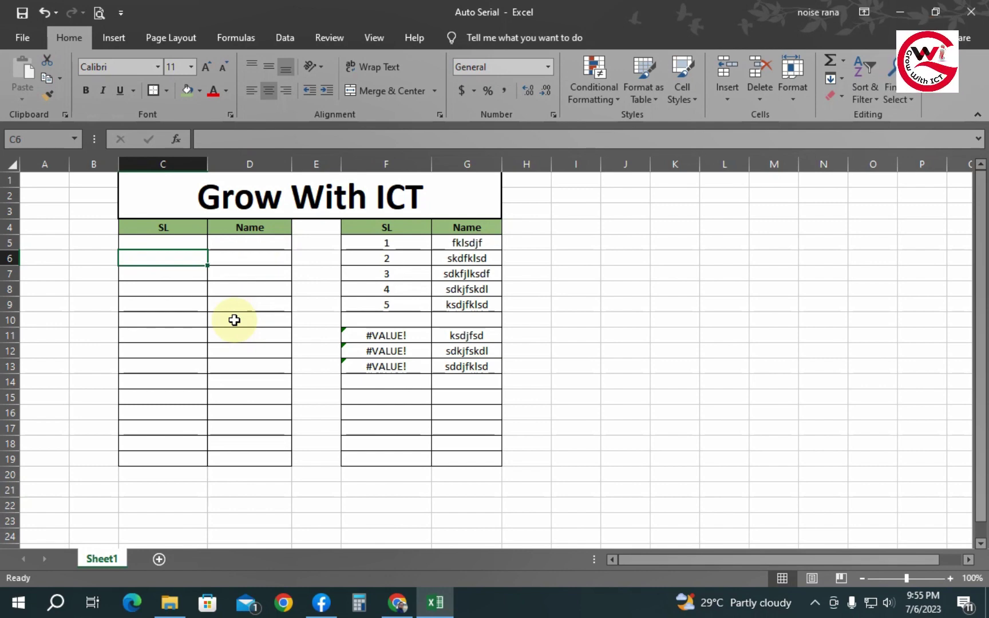
Start an IF formula in C6 with D6>0 as its logical test
text(=)
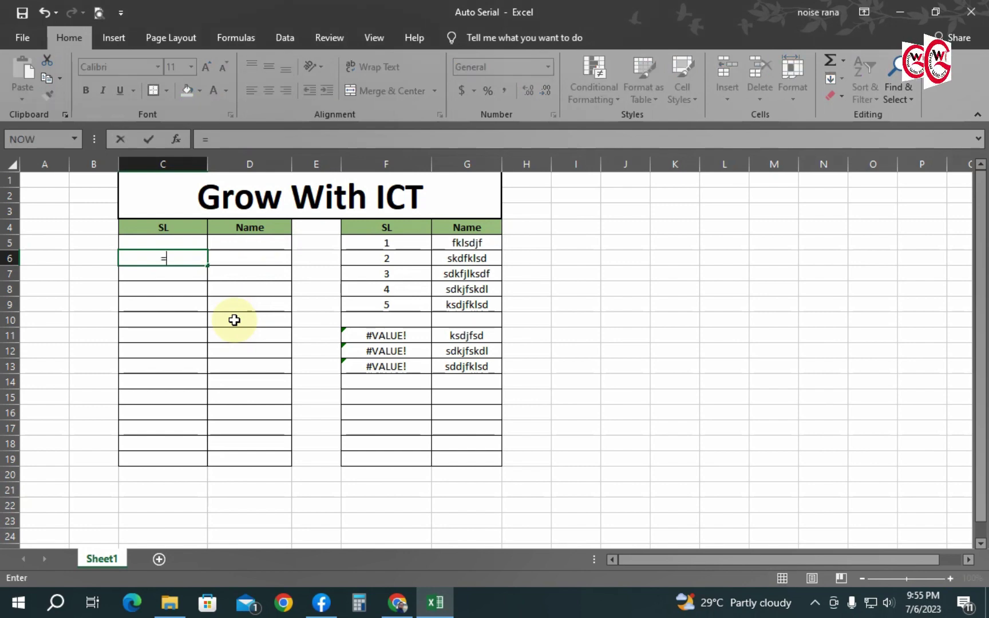
text(if)
key(Tab)
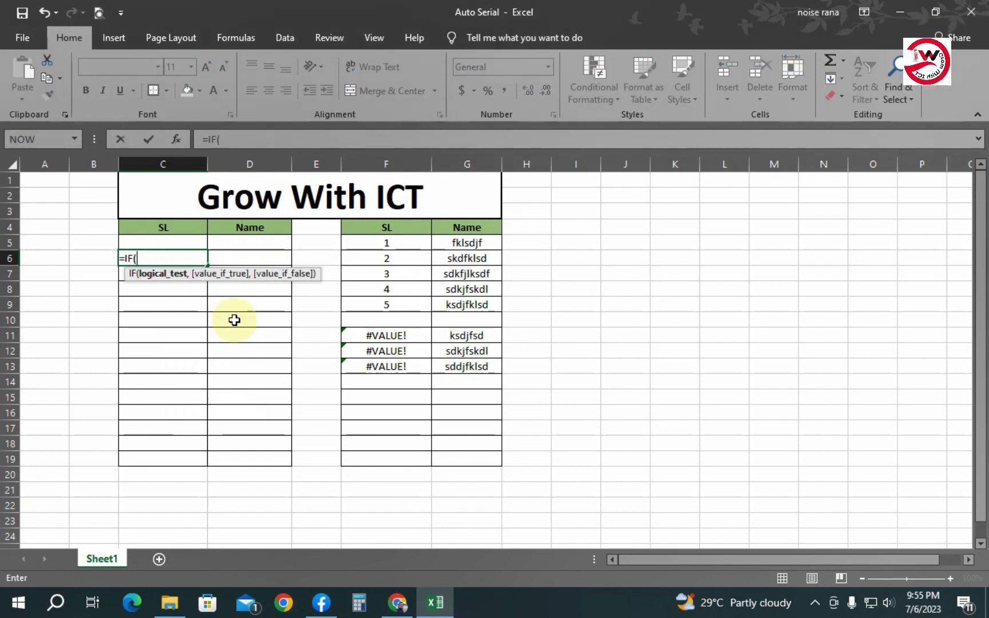
key(Right)
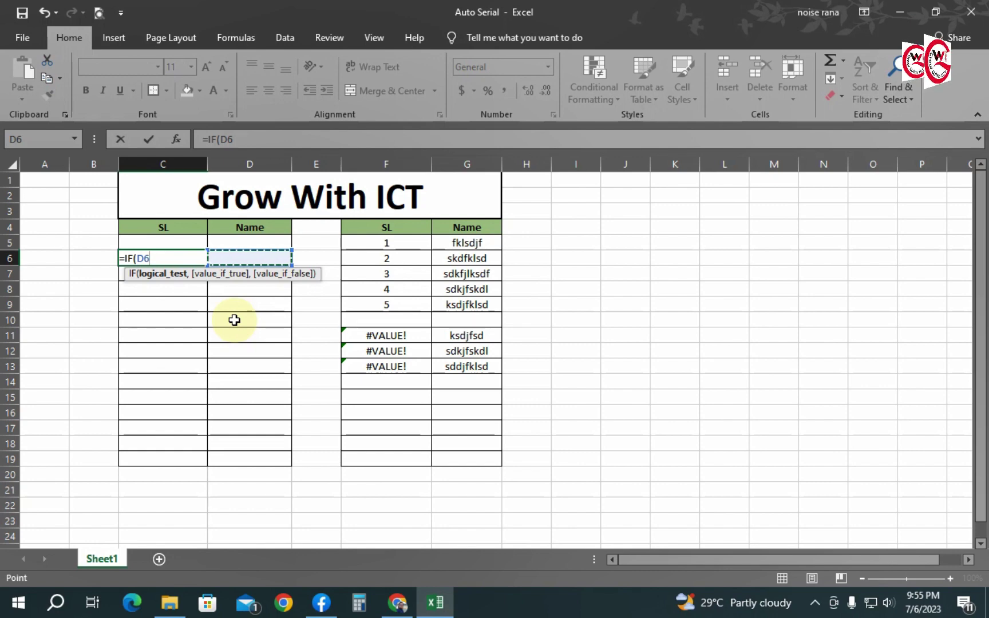
text(>)
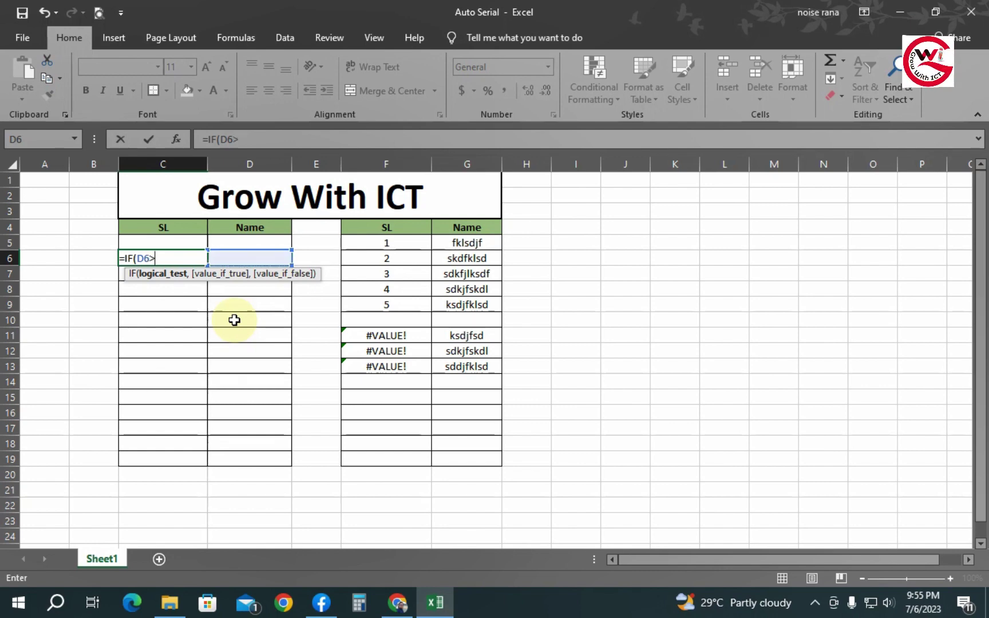
text(0)
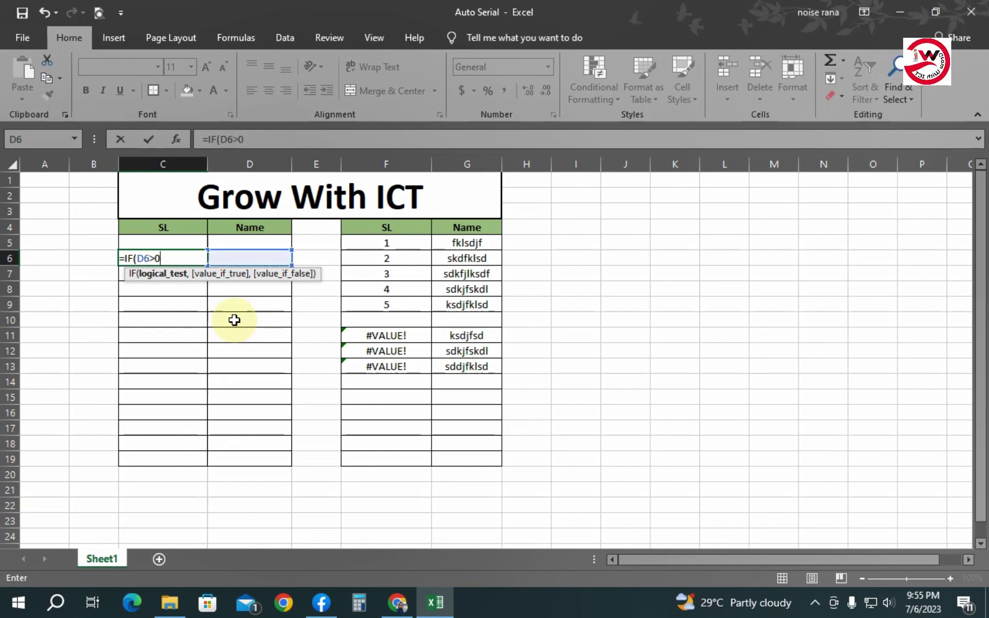
text(,)
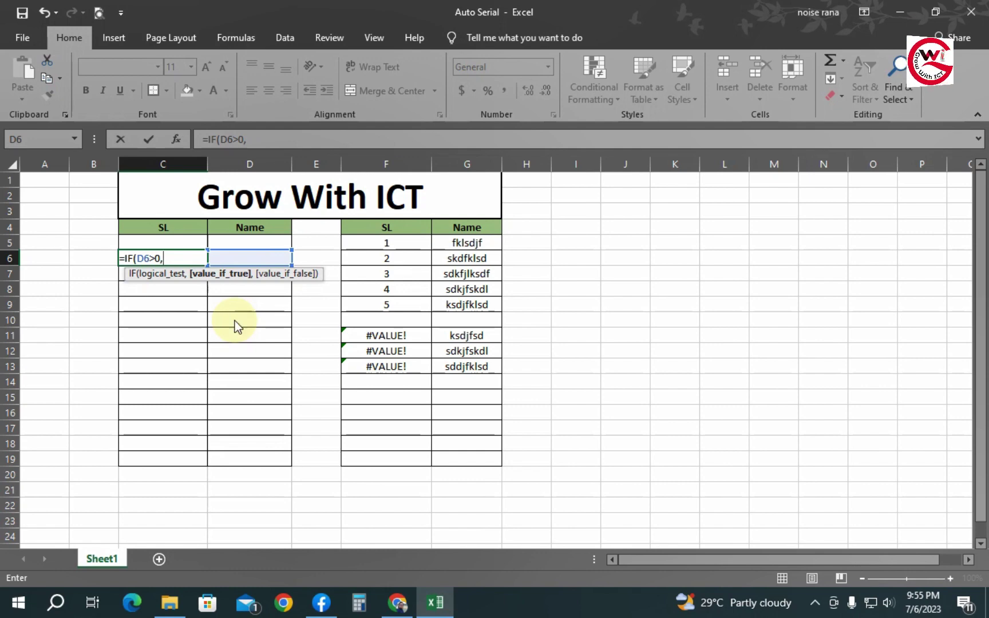
Add MAX over the range $C$5:C5 as the value if true in the C6 formula, making only the first reference absolute
text(max)
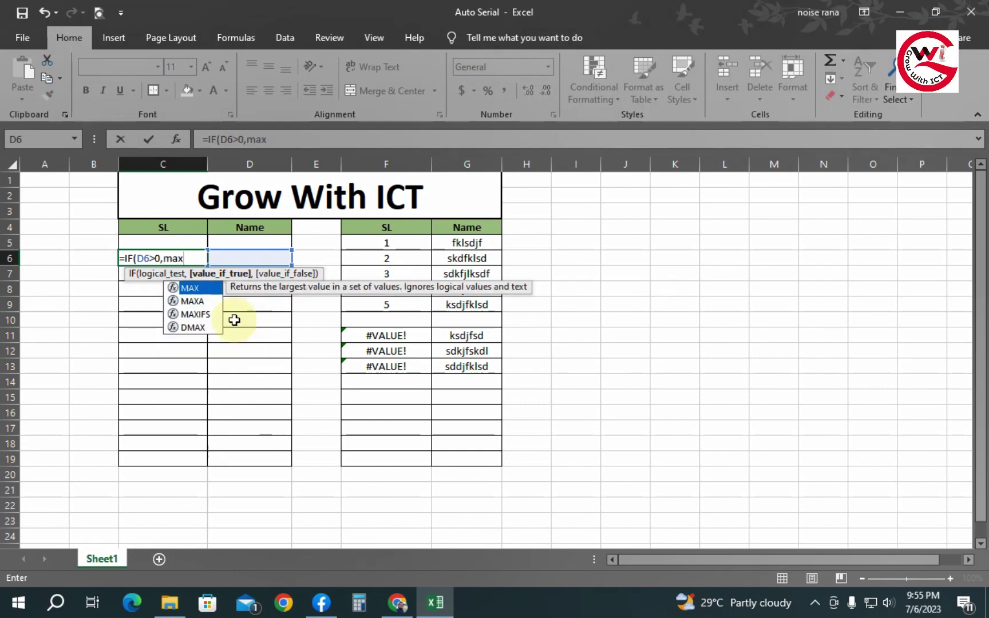
key(Tab)
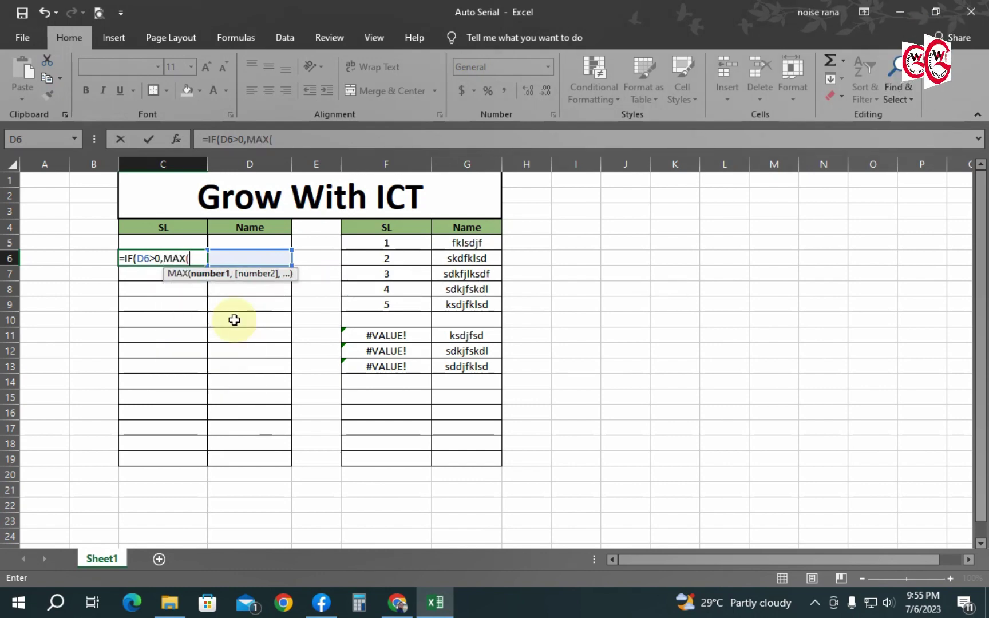
click(176, 242)
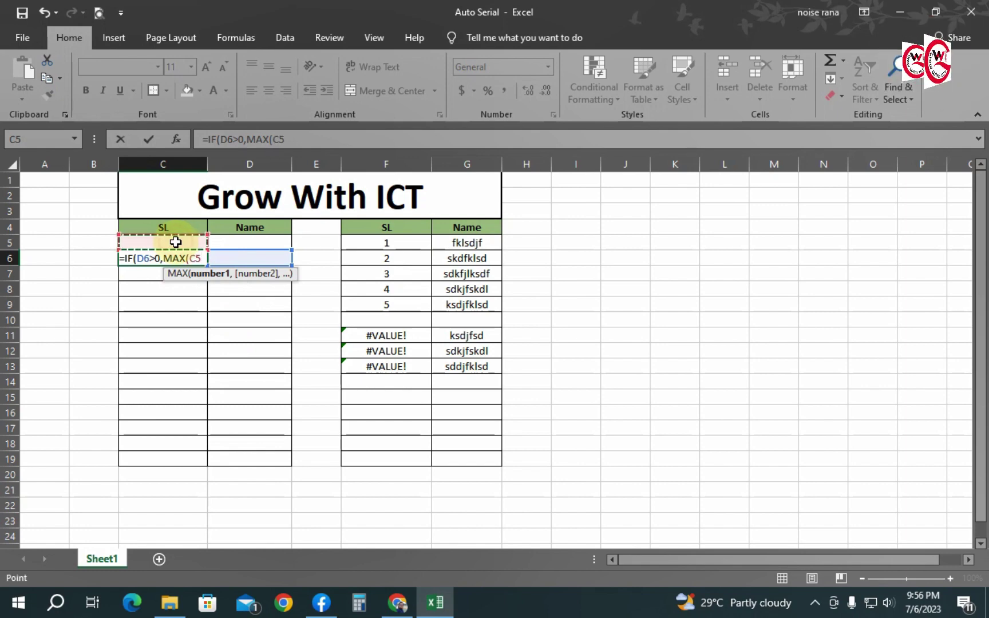
key(F8)
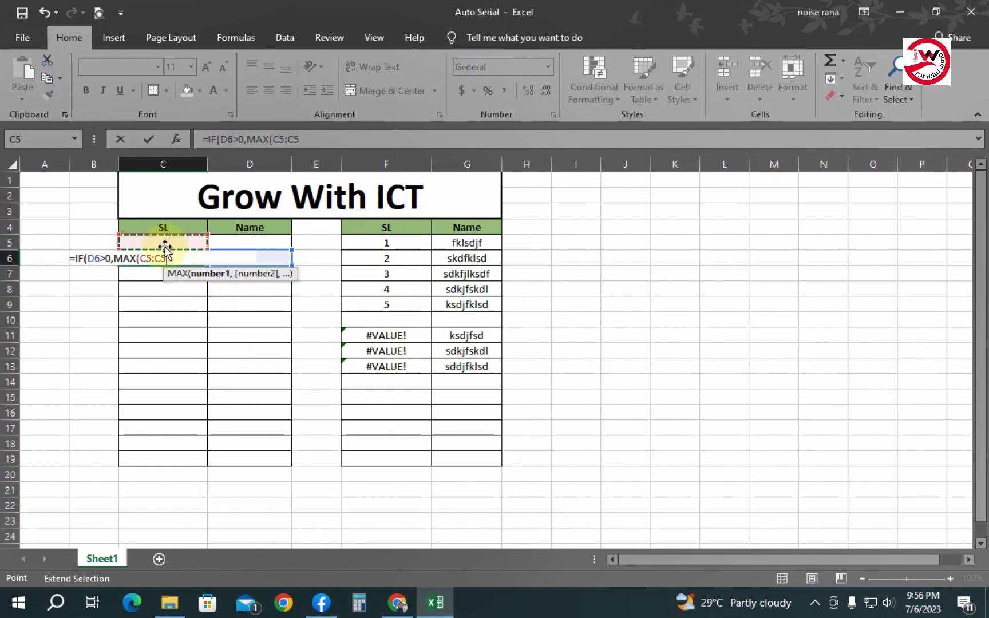
click(147, 258)
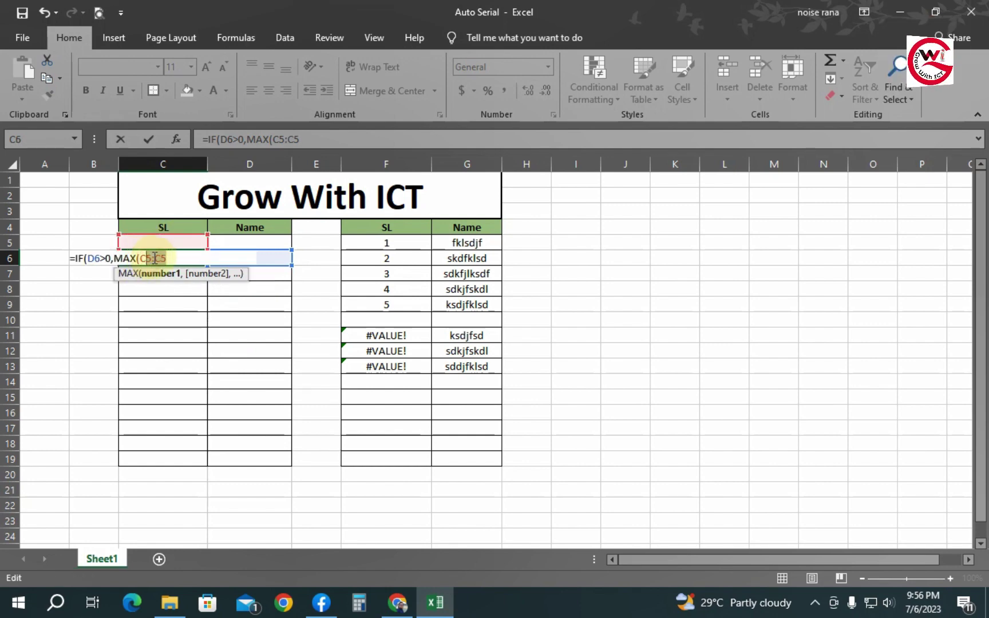
click(169, 257)
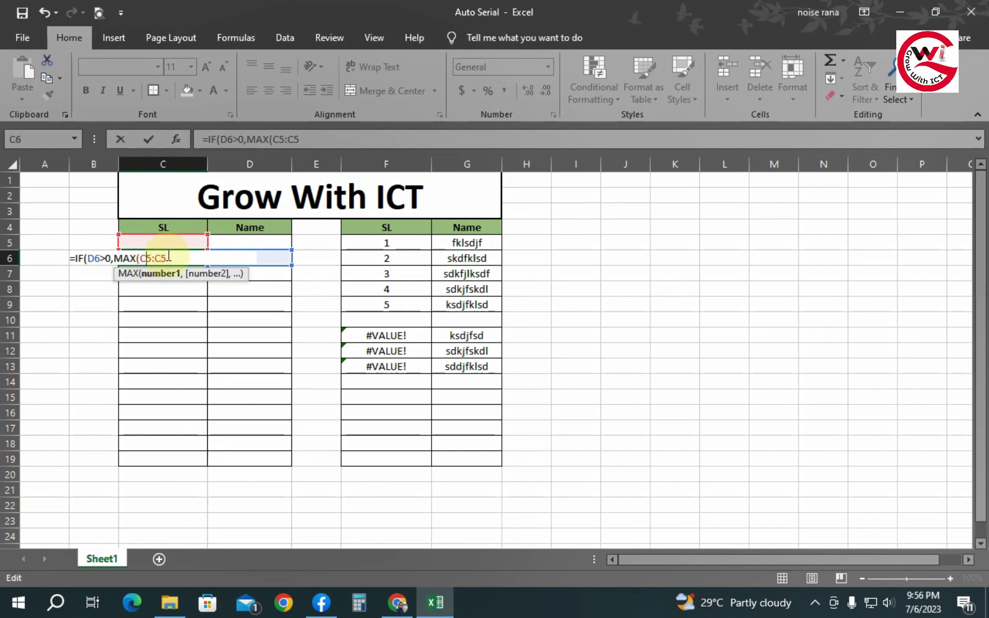
key(F4)
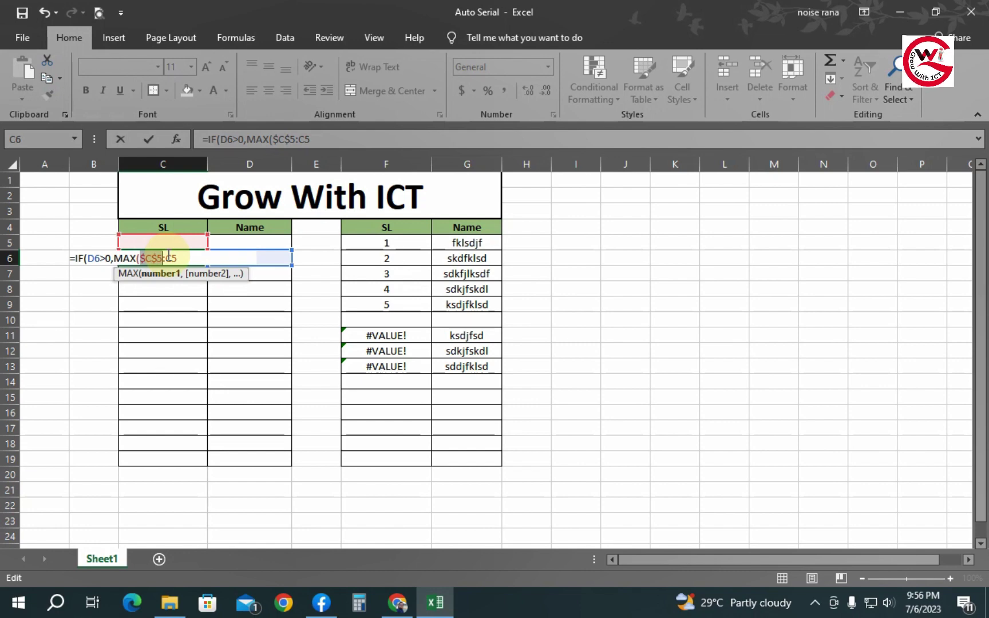
key(Right)
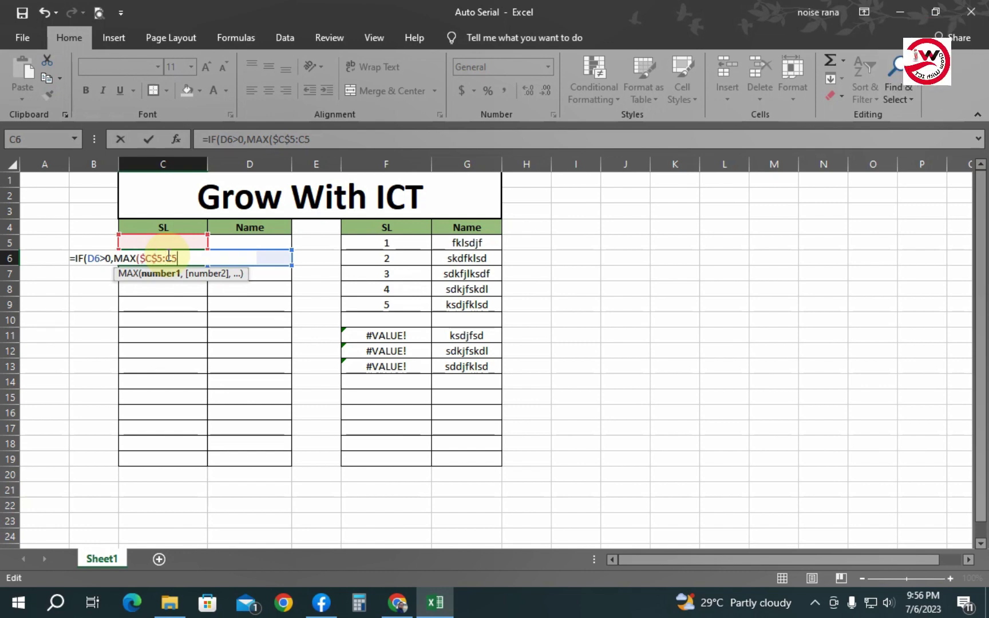
Complete the C6 formula by closing MAX, adding +1 to it and returning an empty string if false
text()+1)
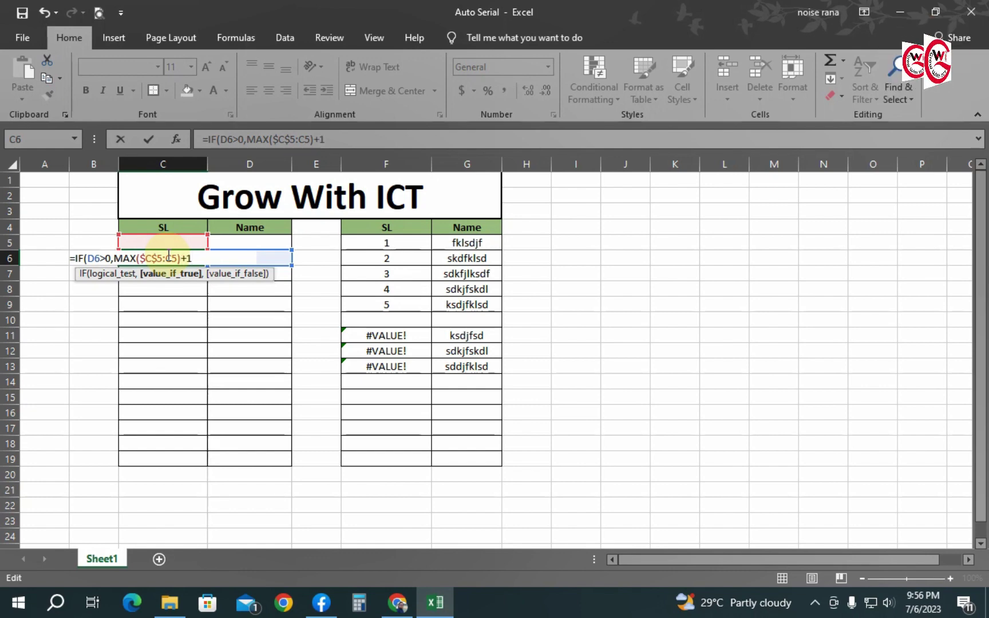
text(,)
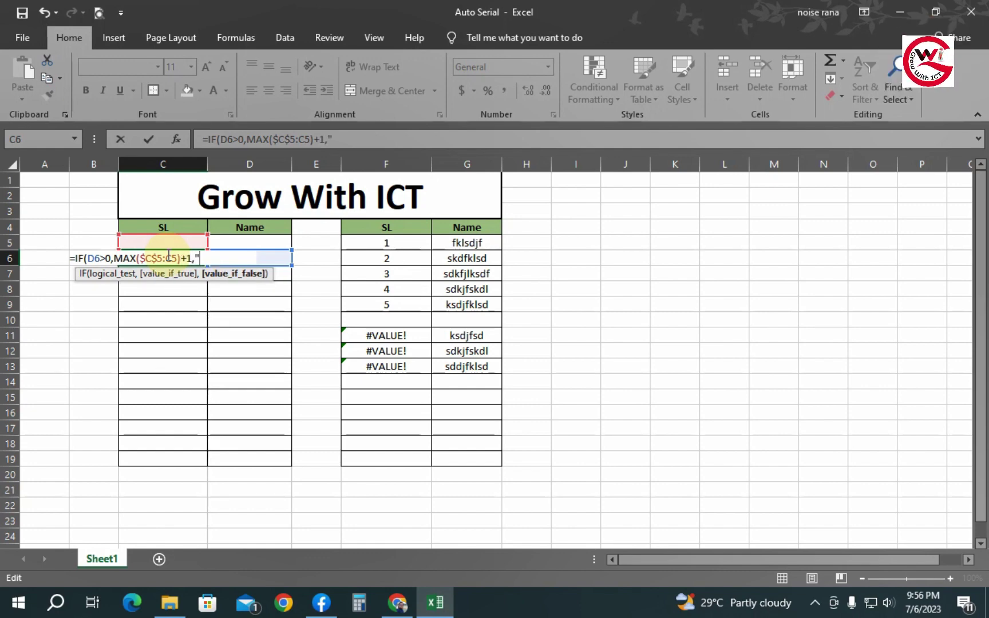
text("")
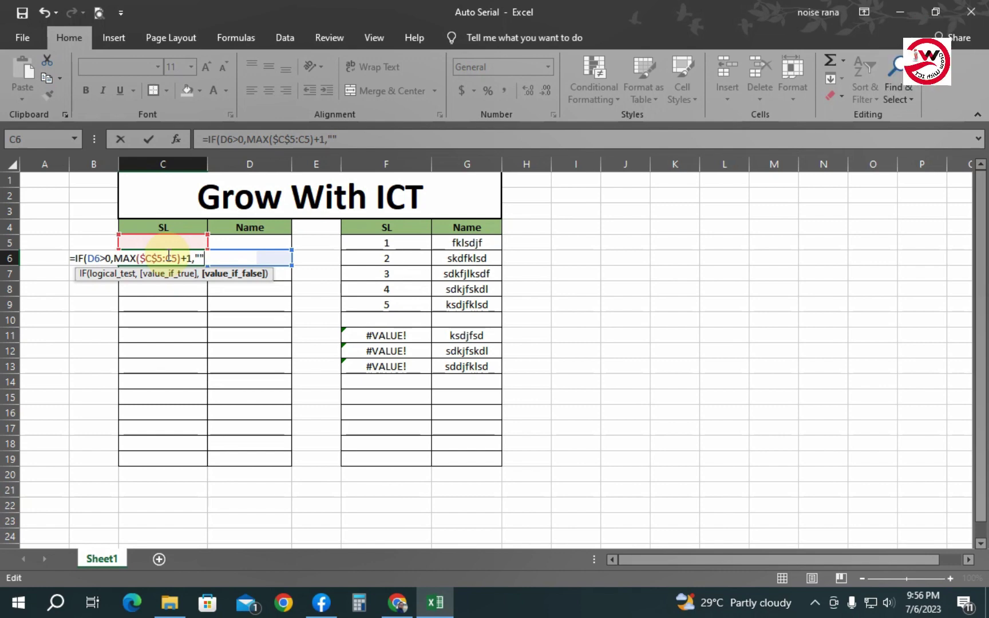
text())
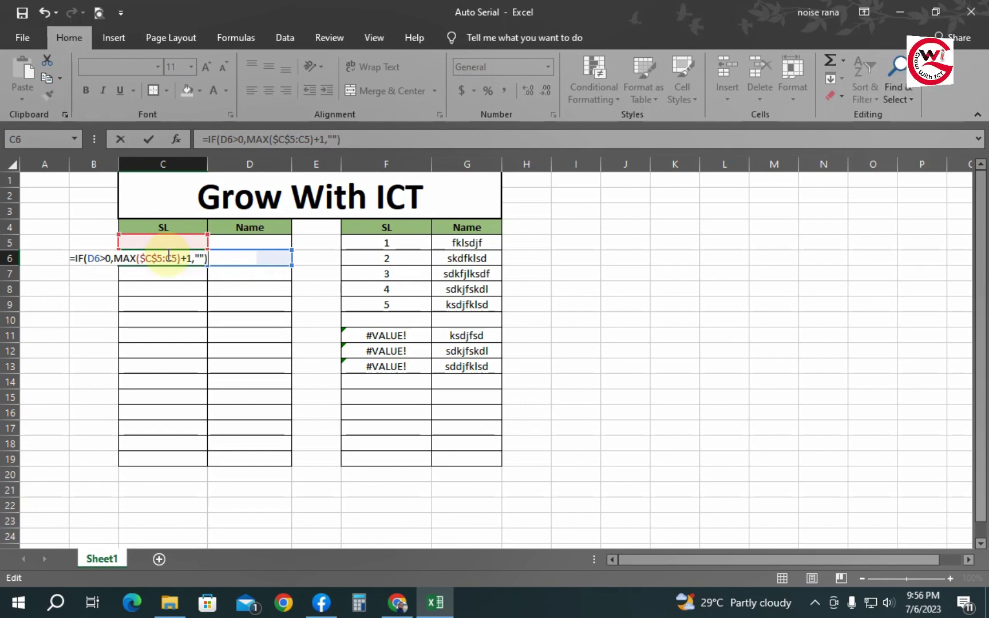
key(Return)
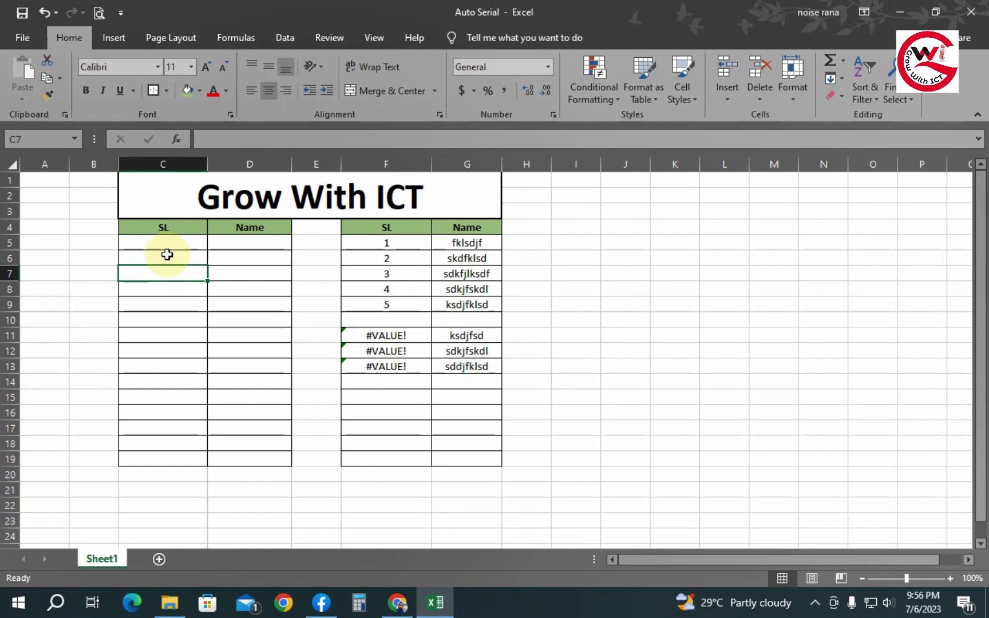
Fill the C6 formula down the SL column to C19
drag(177, 243, 180, 261)
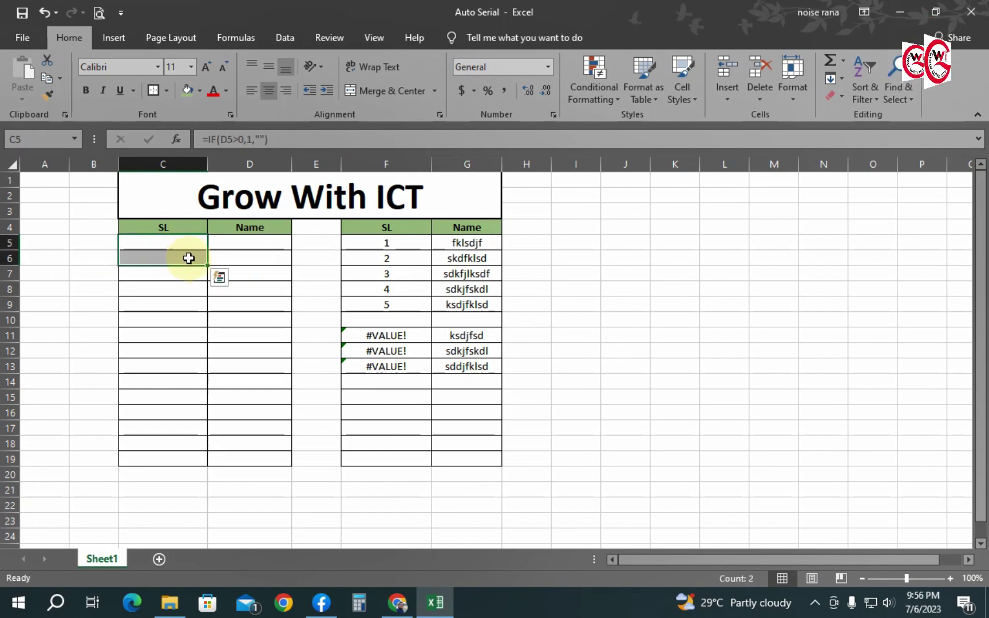
click(186, 245)
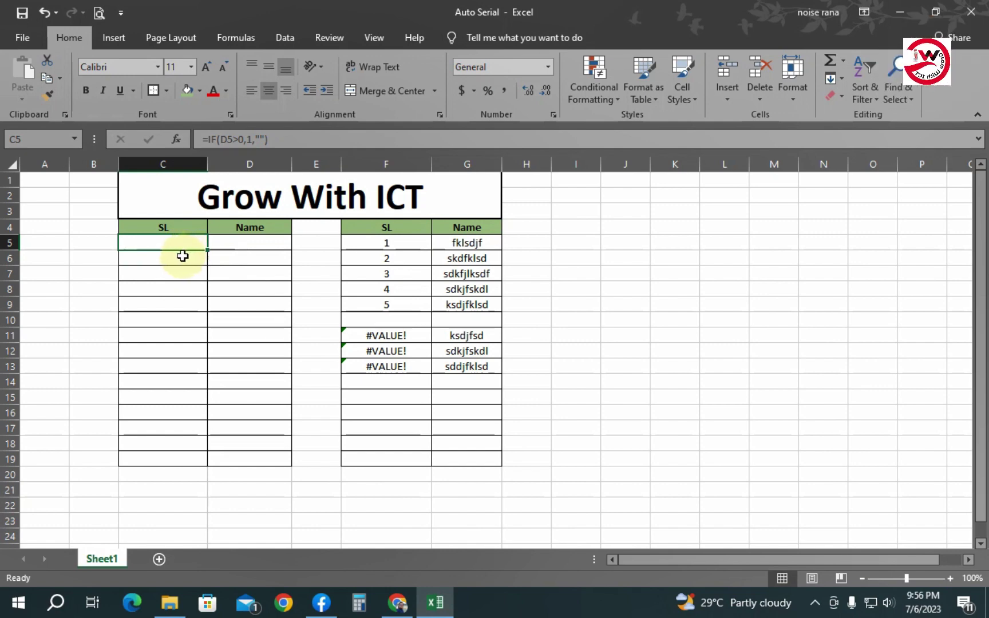
click(182, 259)
drag(209, 266, 198, 464)
Fill D5 to D8 with the sample entries flsdjfklsd, dklsfjsd, skdfj and sdkjf, and leave D9 blank
click(238, 243)
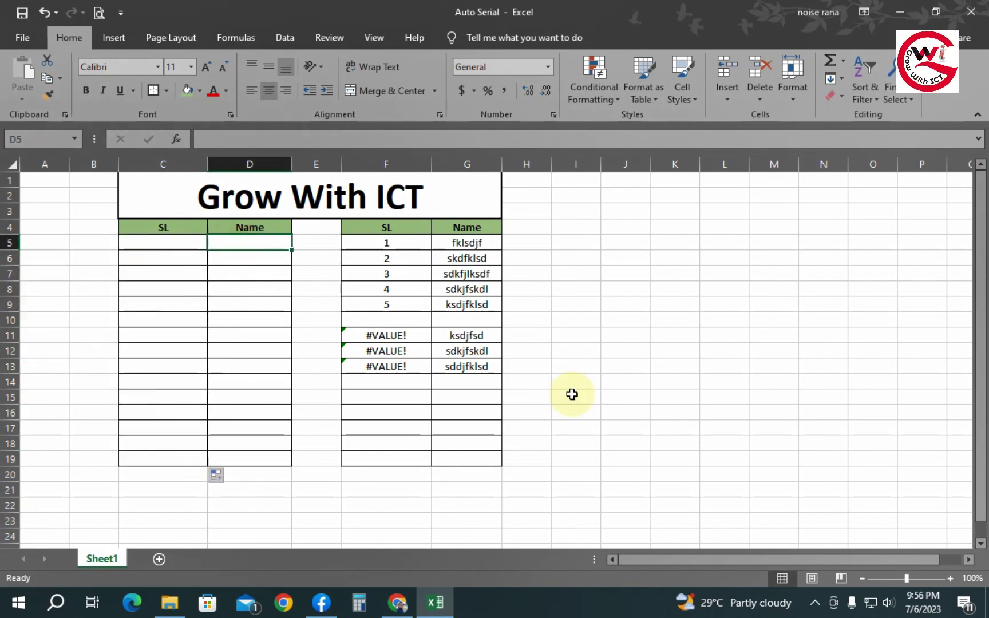
text(flsdjfklsd)
key(Return)
text(dklsfjsd)
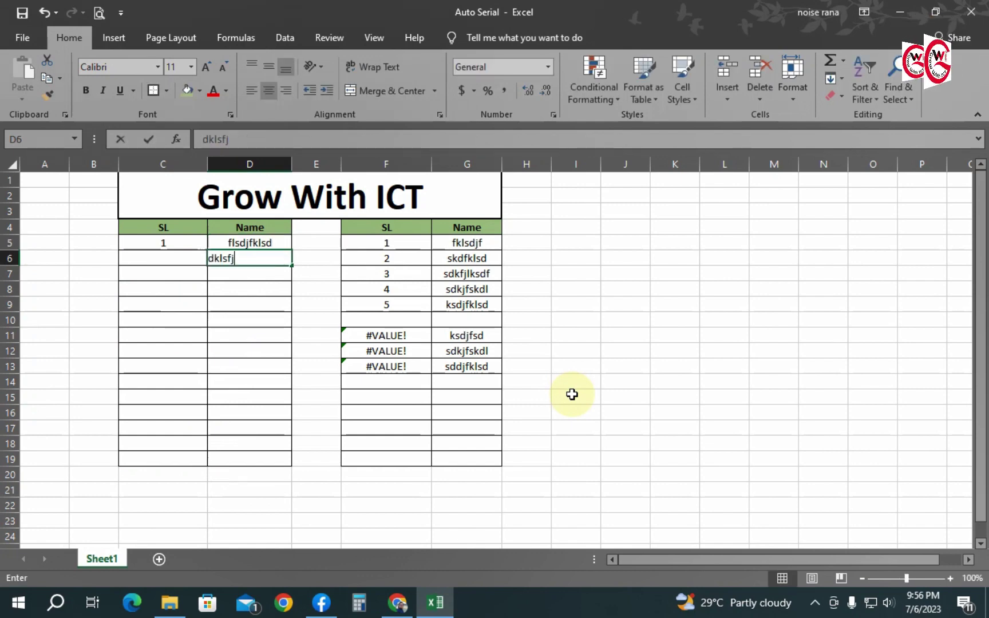
key(Return)
text(skdfj)
key(Return)
text(sdkjf)
key(Return)
key(Return)
key(Return)
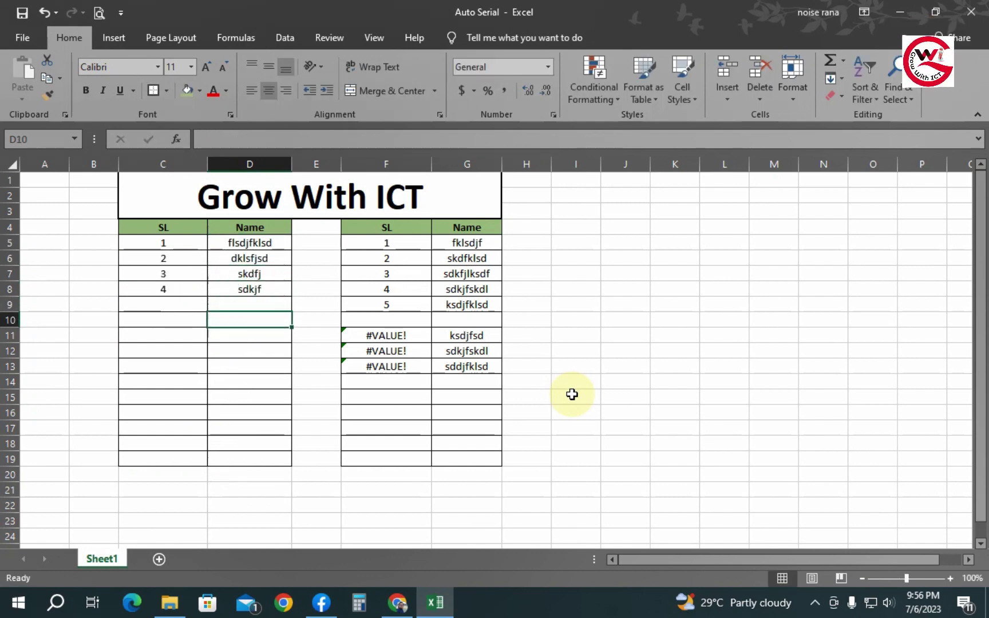
Enter dksjfklsd in D11, sdfjksd in D12 and sdkfj in D14, leaving D10 and D13 blank
text(dksjfklsd)
key(Return)
text(sdfjksd)
key(Return)
key(Return)
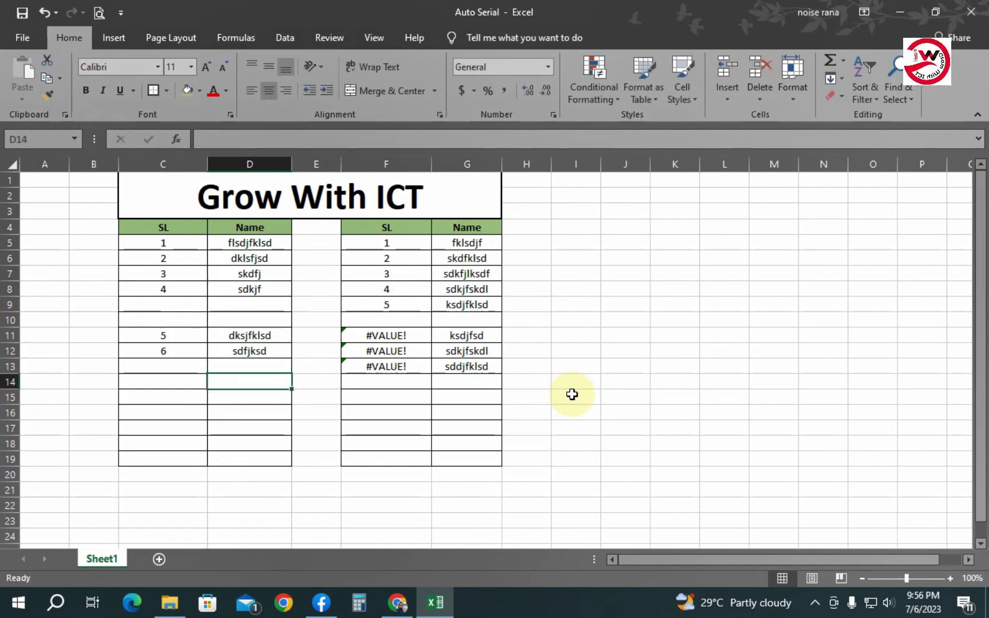
text(sdkfj)
key(Up)
Fill the blank Name cells D9, D10 and D13 with dsfds, sdfjksd and sdfds
key(Up)
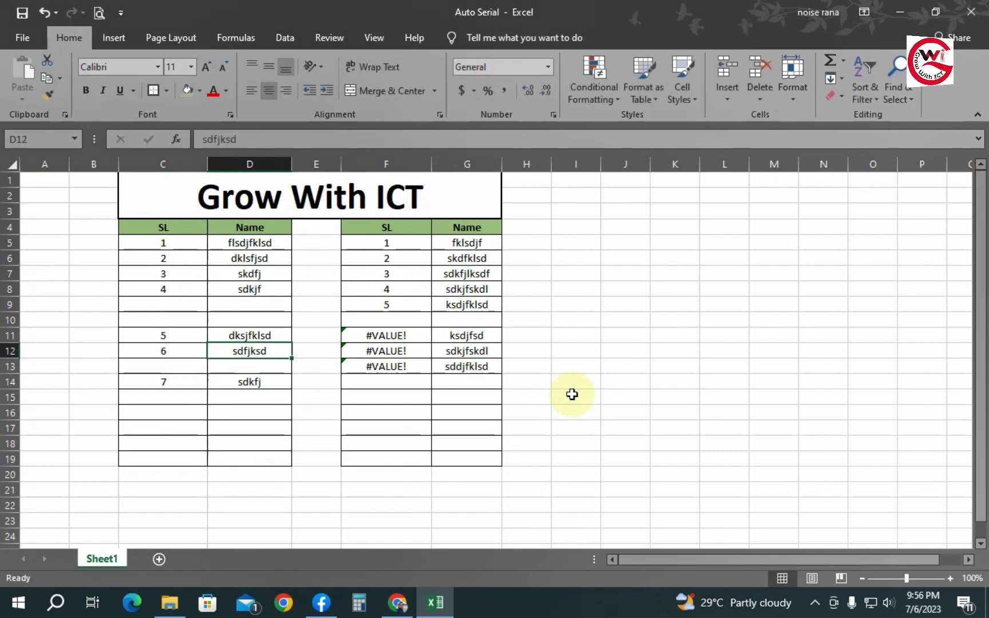
key(Up)
key(Up)
key(Up)
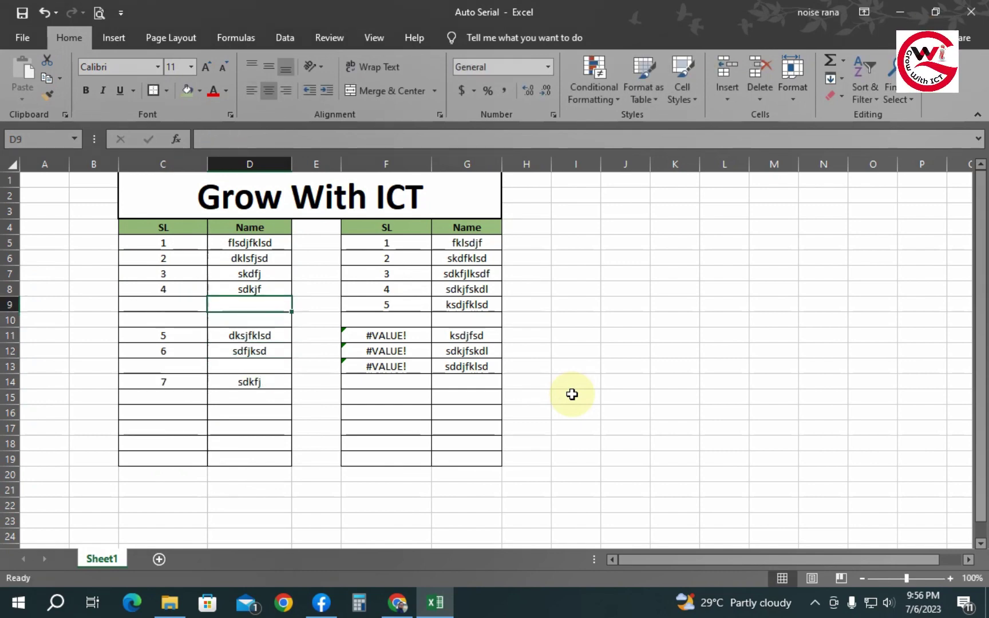
text(dsfds)
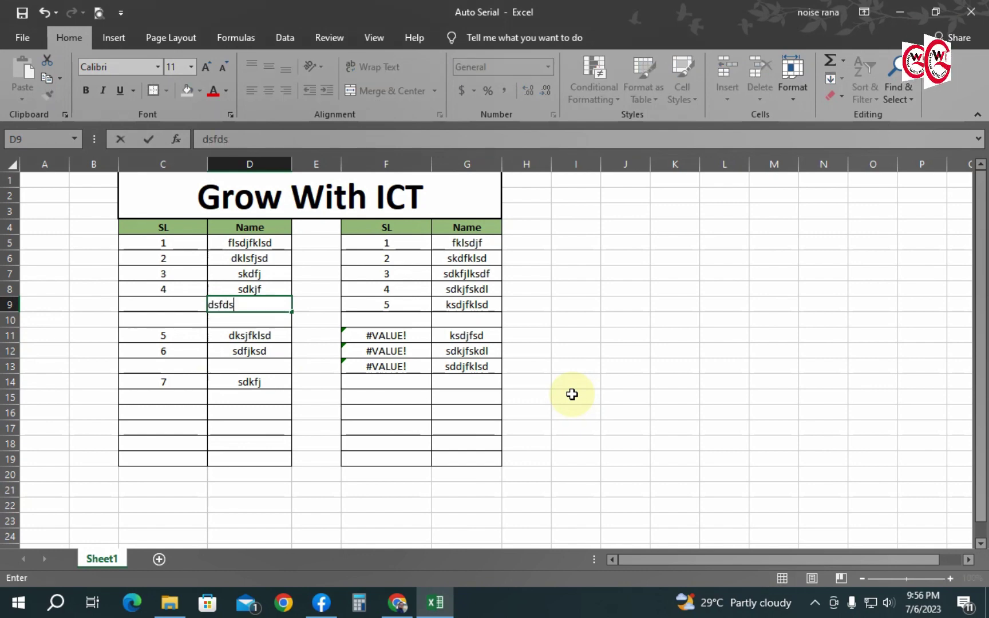
key(Return)
text(sdfjksd)
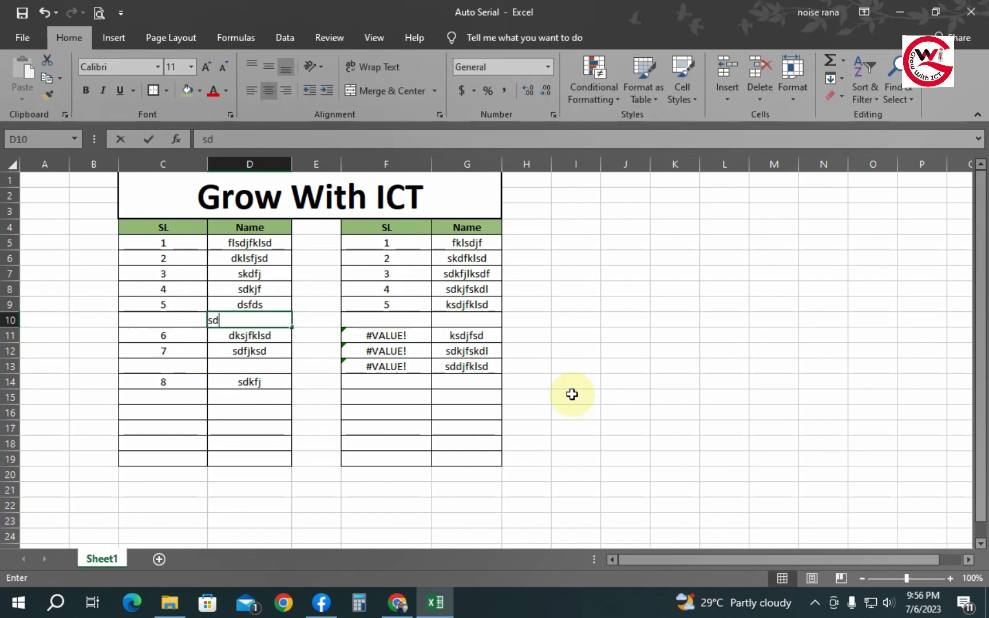
key(Return)
key(Down)
key(Down)
text(sdfds)
key(Return)
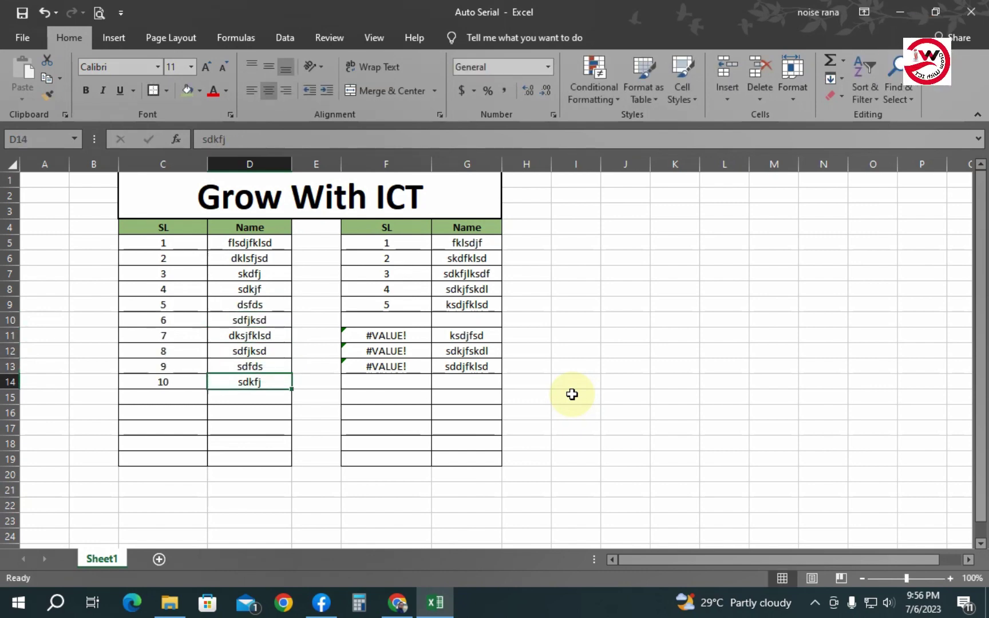
Enter sdfds in D17 and sdfsd in D15, leaving D16 blank between them
key(Down)
key(Down)
key(Down)
text(sdfds)
key(Return)
key(Up)
key(Up)
key(Up)
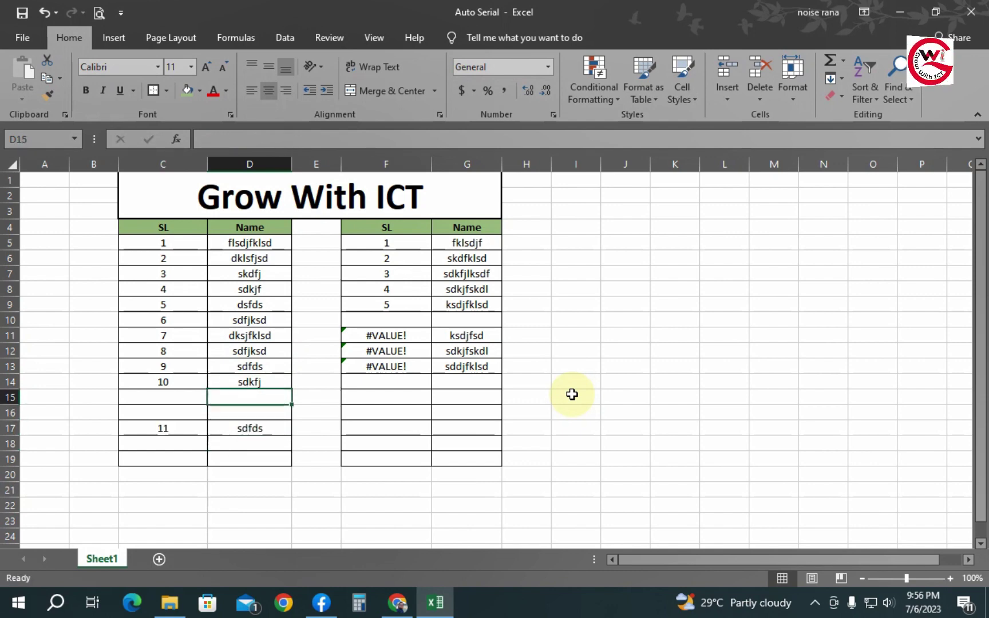
text(sdfsd)
key(Return)
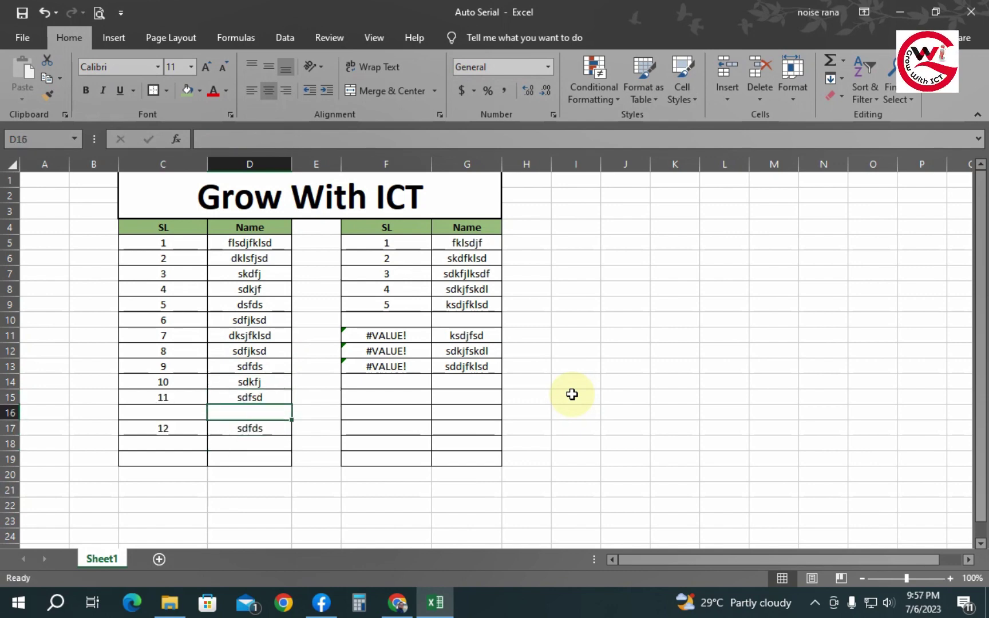
Go through the Name column entries and check the SL number beside each one, including around the blank row 16
key(Up)
key(Up)
key(Up)
key(Up)
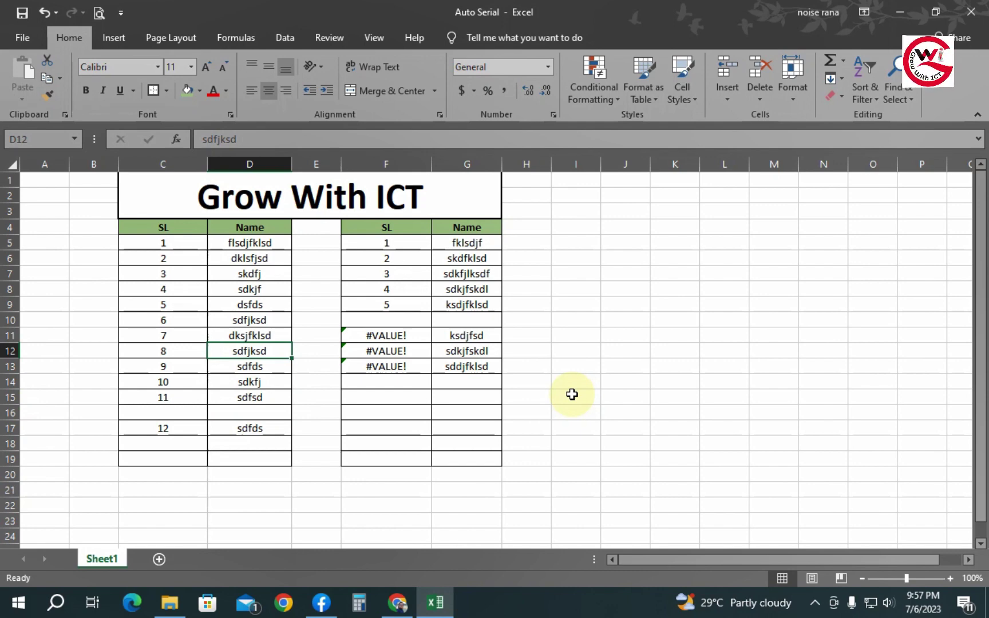
key(Up)
key(Up)
key(Up)
key(Up)
key(Up)
key(Up)
key(Up)
key(Up)
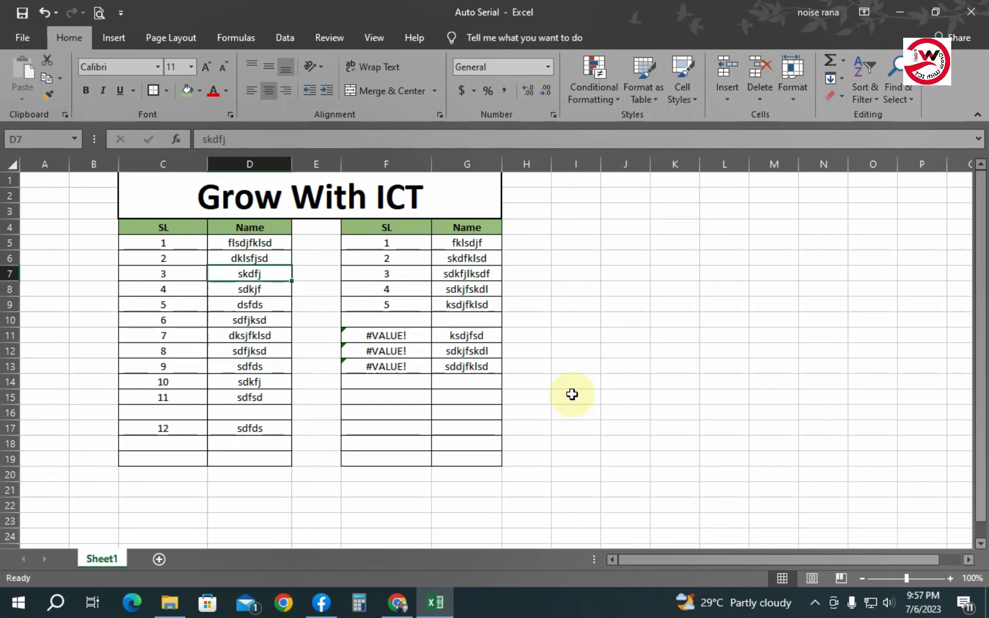
key(Down)
key(Down)
key(Down)
key(Down)
key(Down)
key(Down)
key(Down)
key(Down)
key(Down)
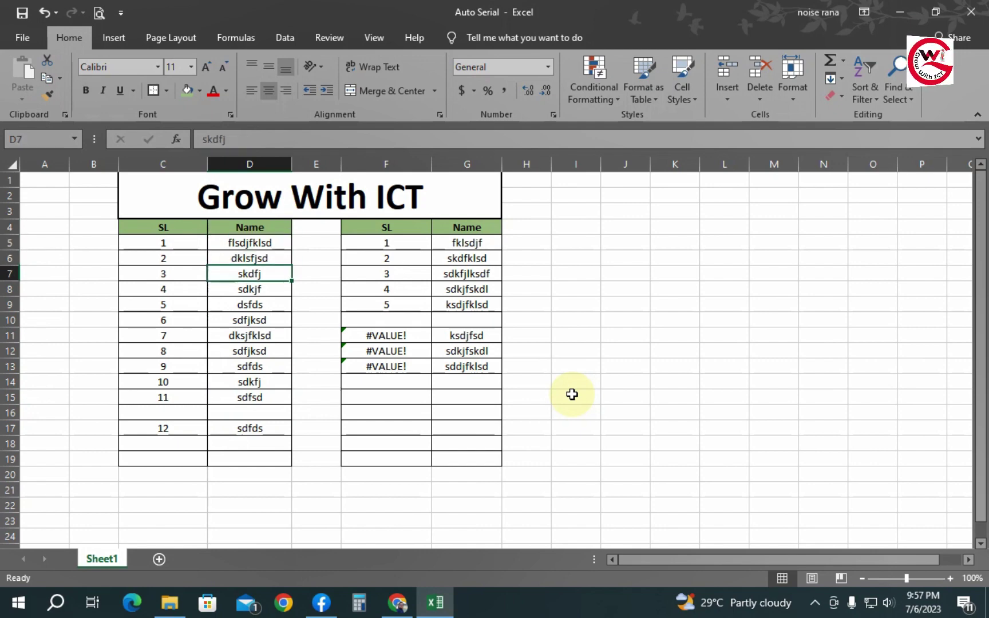
key(Down)
key(Down)
key(Down)
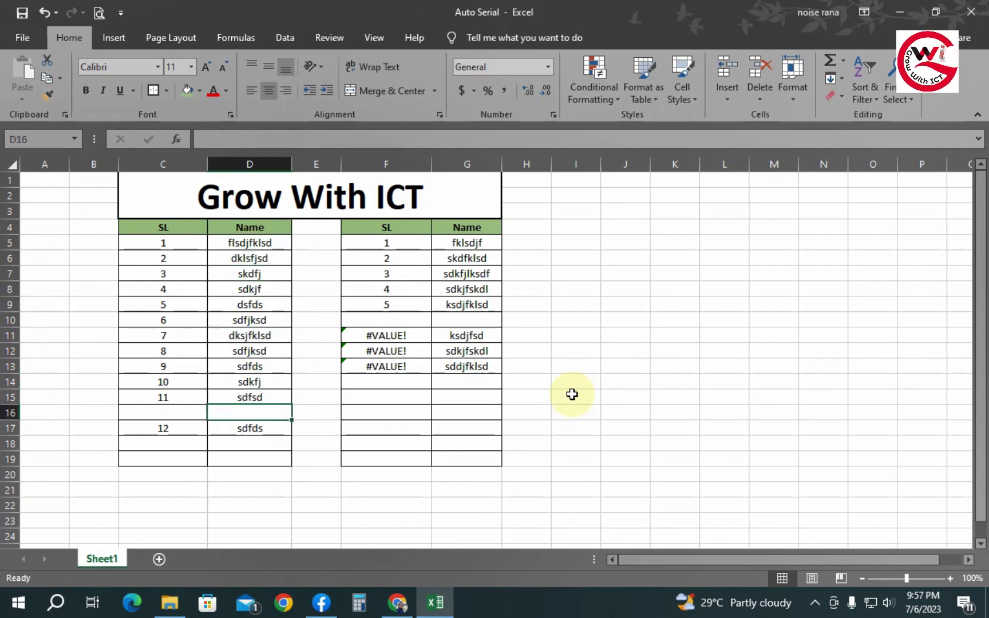
key(Up)
key(Up)
key(Up)
key(Up)
key(Up)
key(Up)
key(Up)
key(Up)
key(Up)
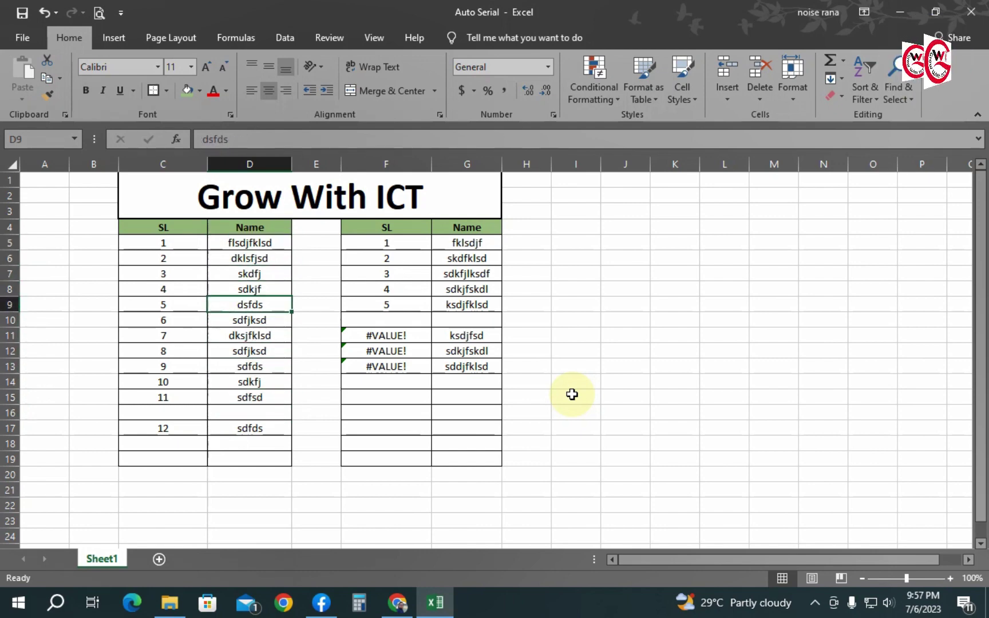
key(Up)
key(Up)
key(Up)
key(Down)
key(Down)
key(Down)
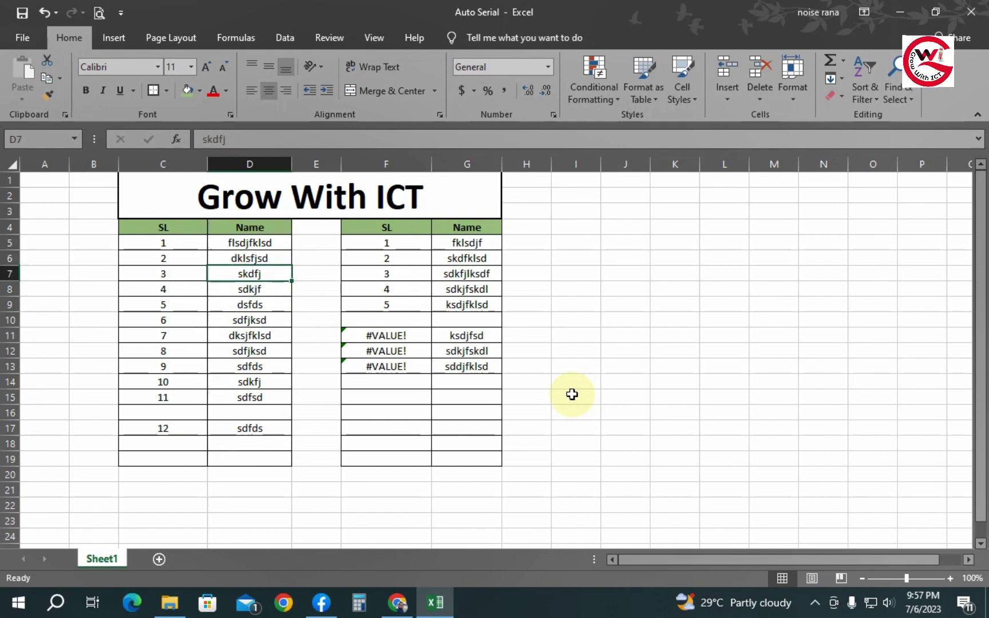